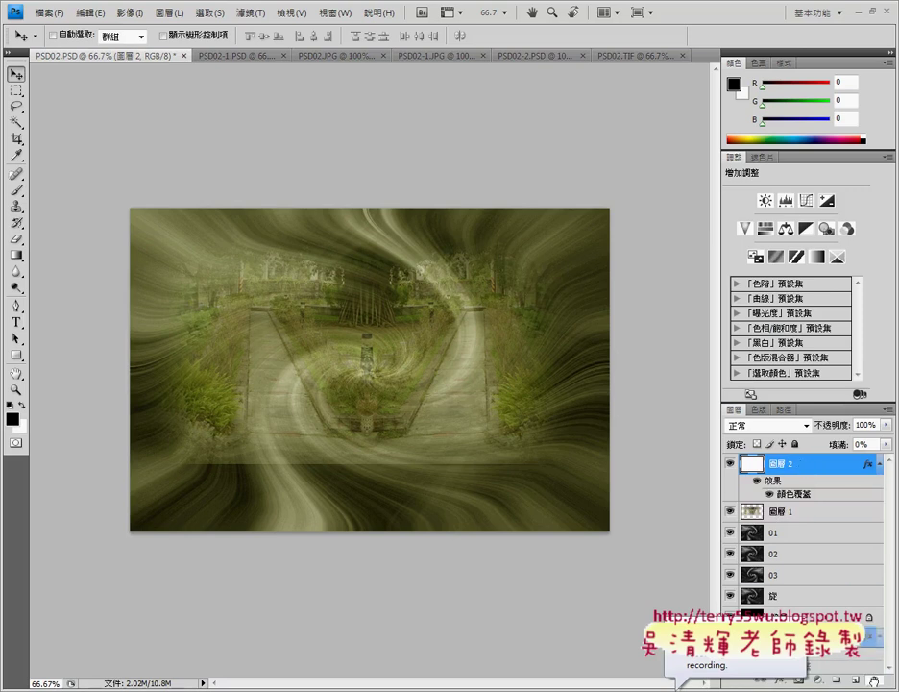
Replace the tinted 圖層 2 with a new layer filled solid white.
drag(874, 680, 875, 683)
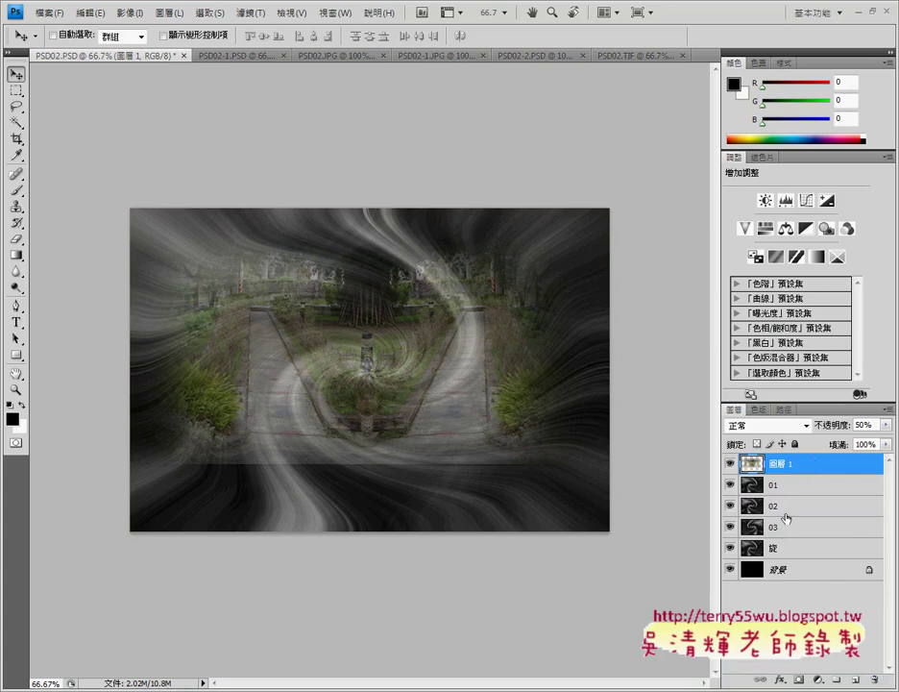
click(856, 682)
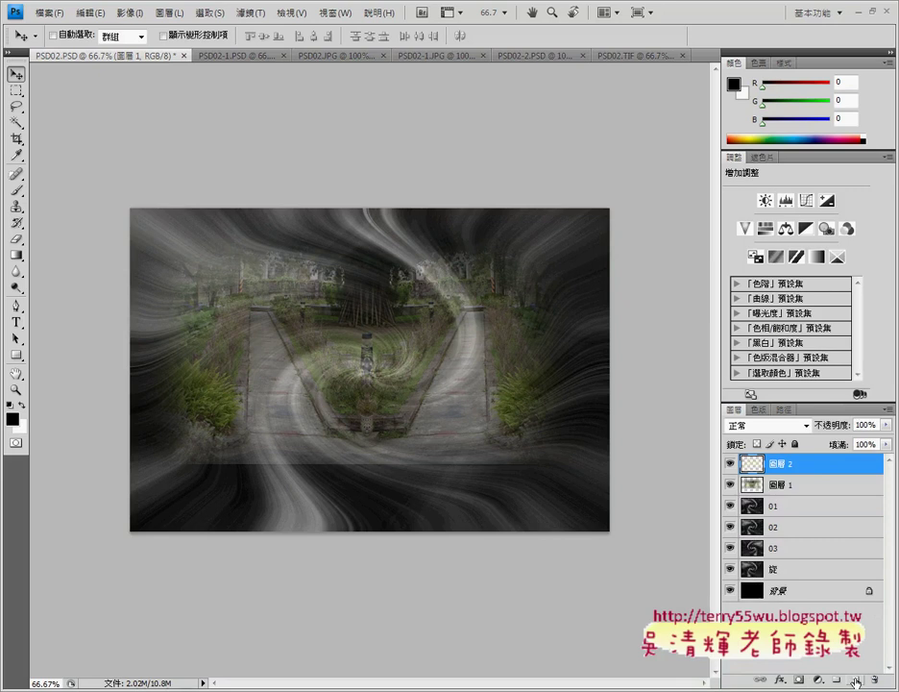
click(88, 13)
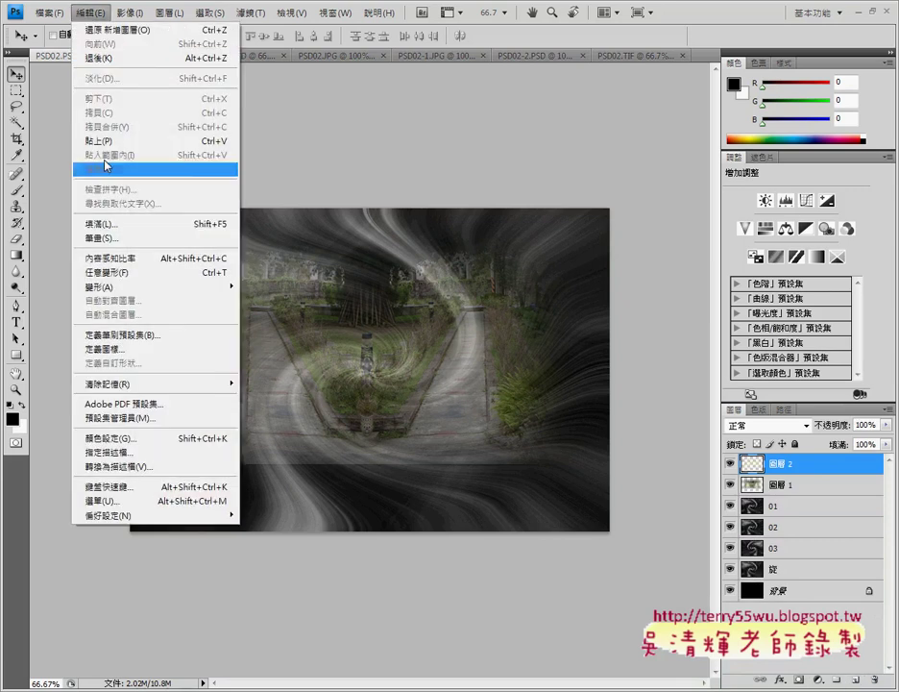
click(96, 224)
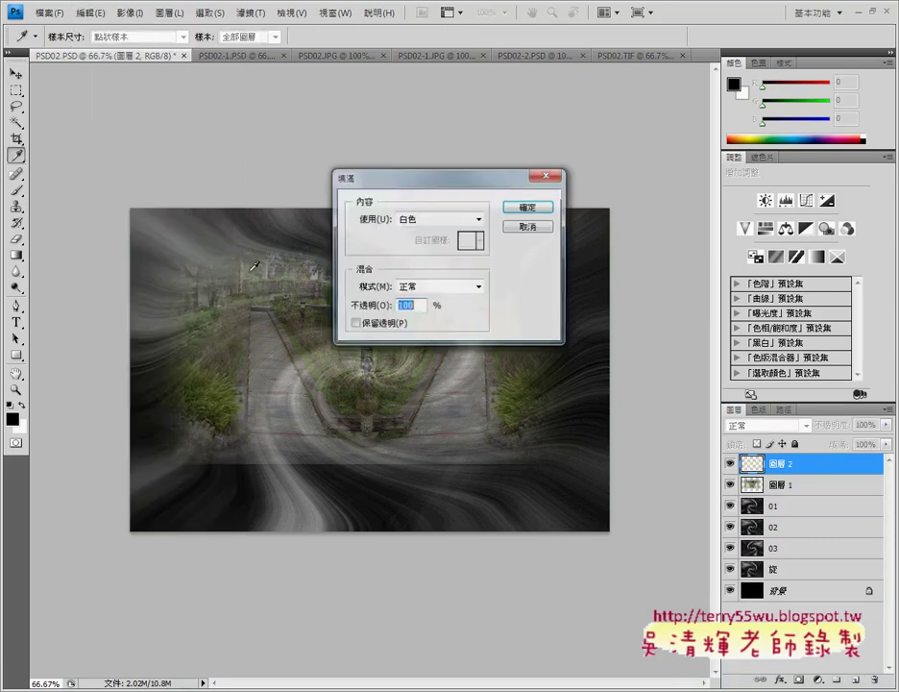
click(531, 208)
key(v)
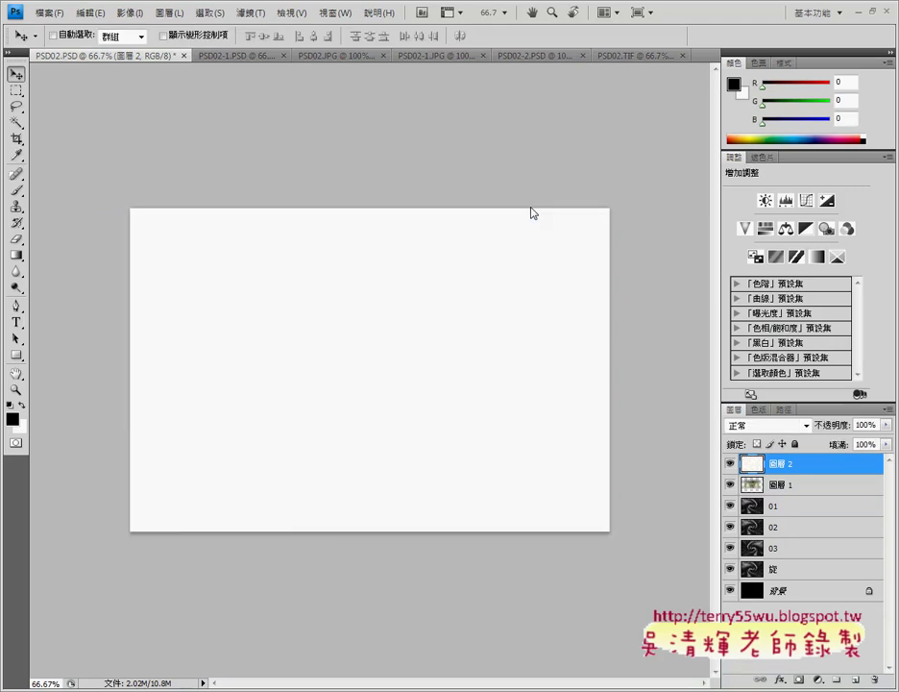
Check step 3 in the exercise PDF, then open Layer Style for the white 圖層 2.
key(alt+Tab)
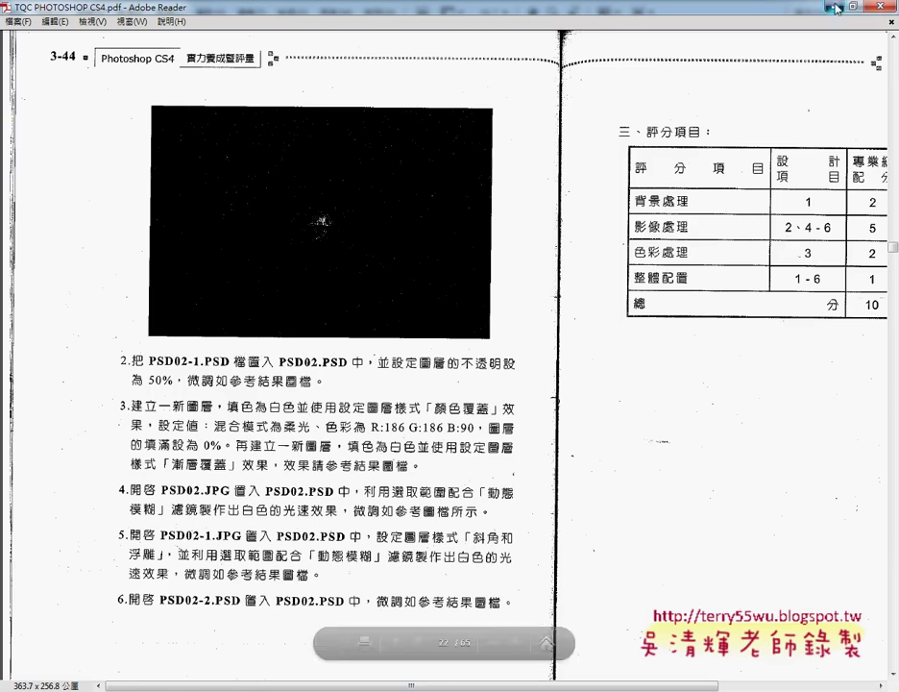
key(alt+Tab)
double_click(748, 464)
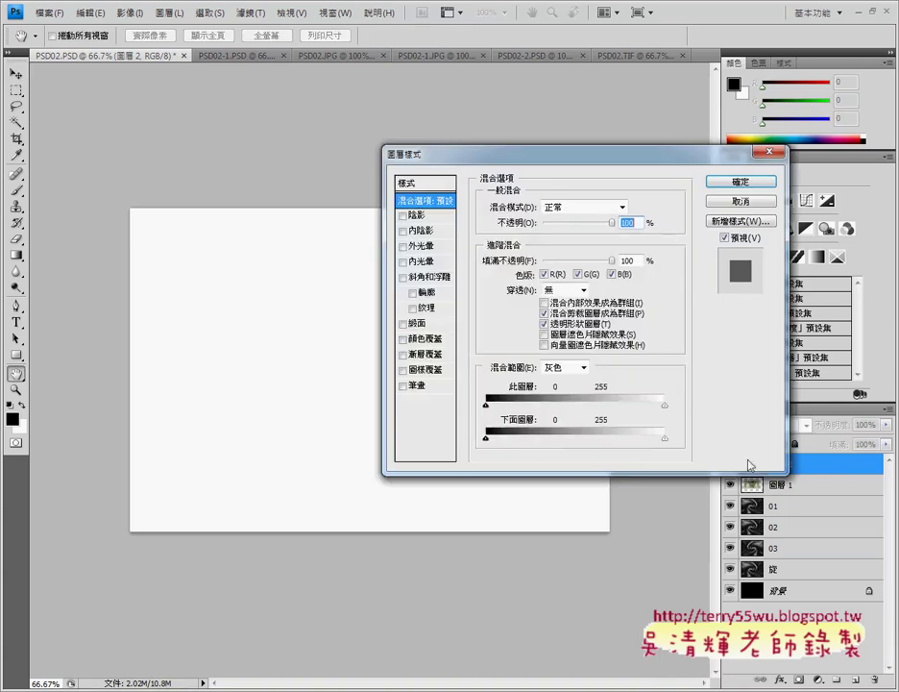
Add a 柔光 (Soft Light) Colour Overlay with colour R186 G186 B90.
click(430, 338)
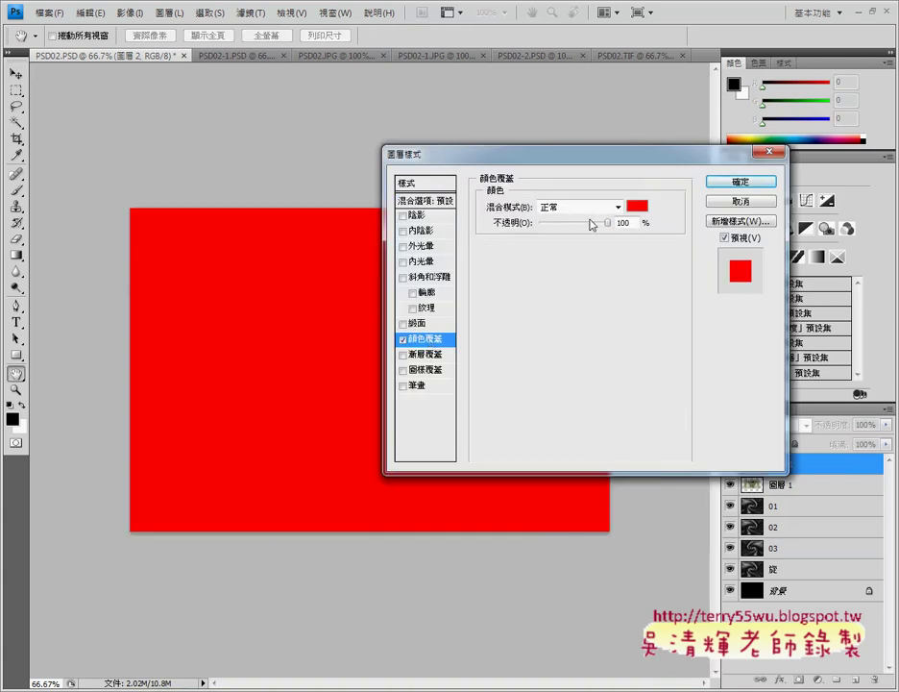
click(615, 207)
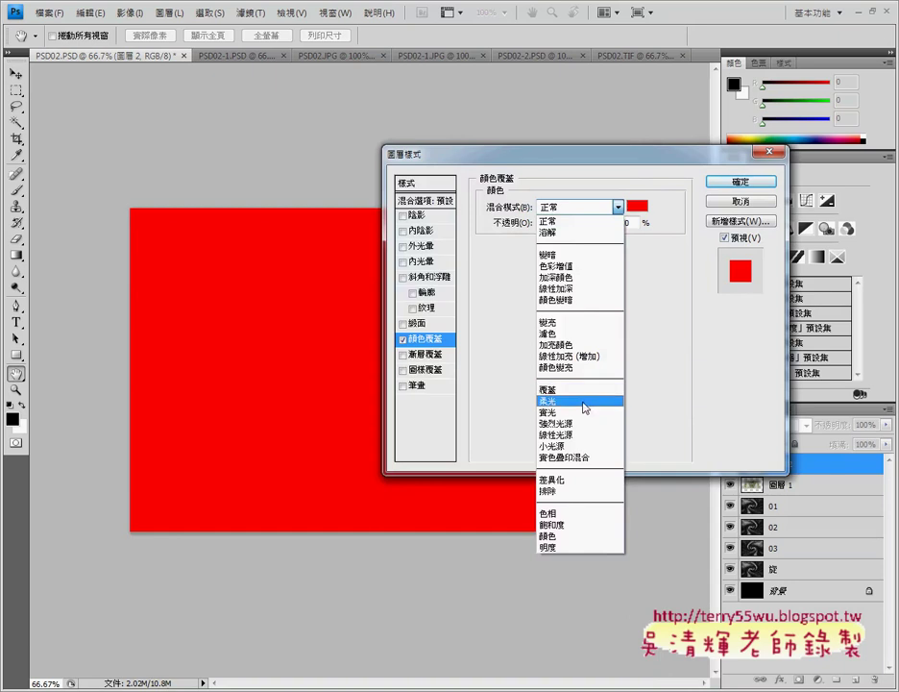
click(552, 400)
click(638, 204)
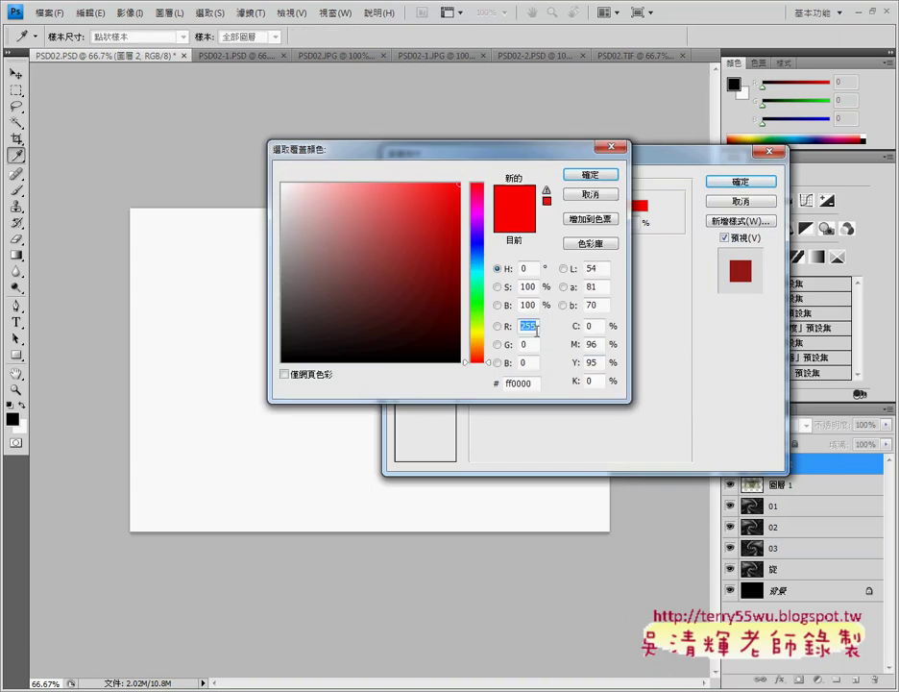
text(186)
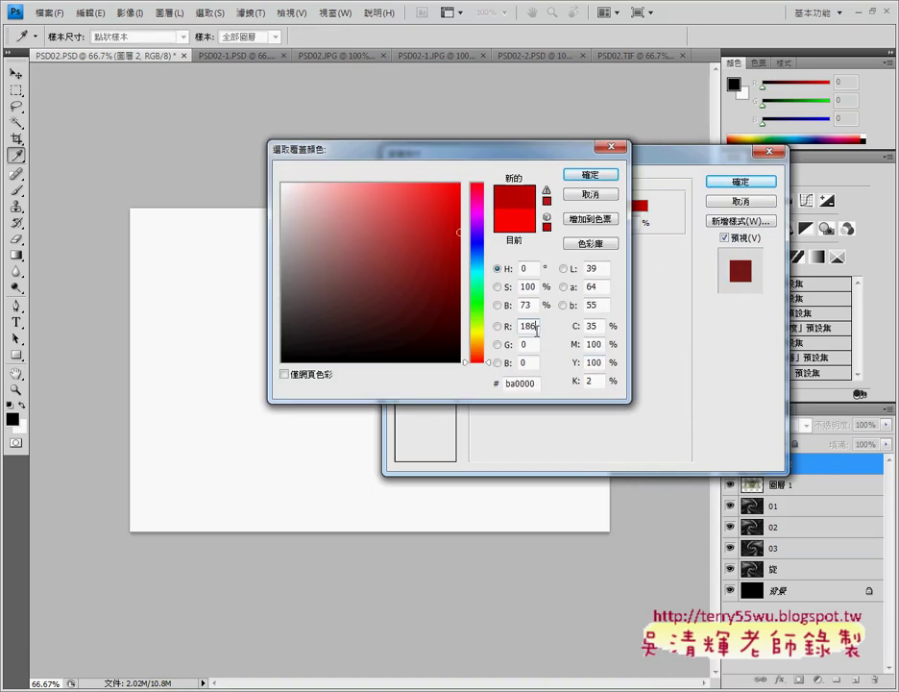
double_click(529, 344)
text(186)
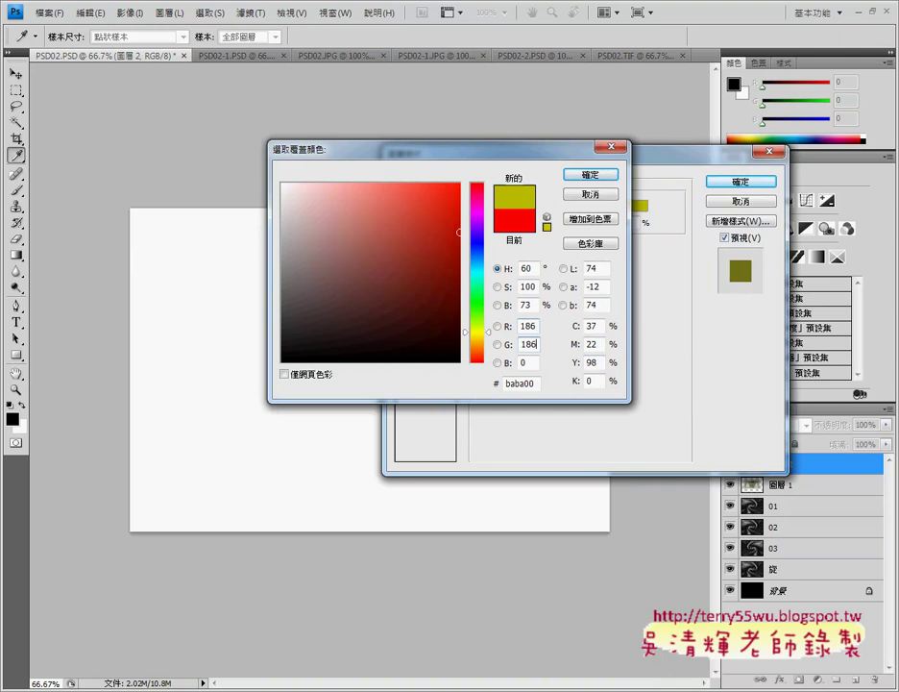
double_click(529, 363)
text(90)
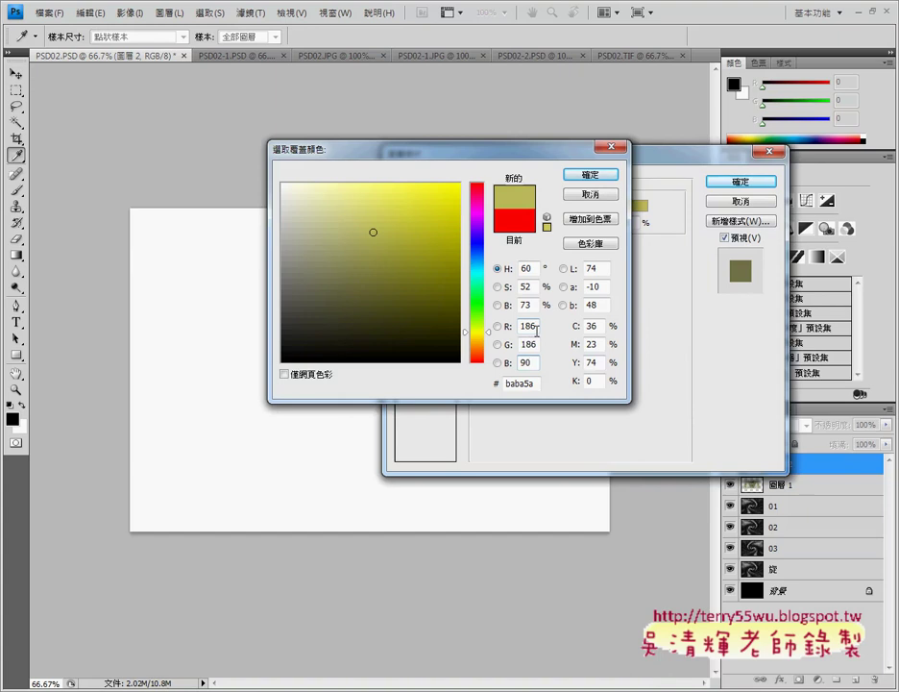
click(594, 177)
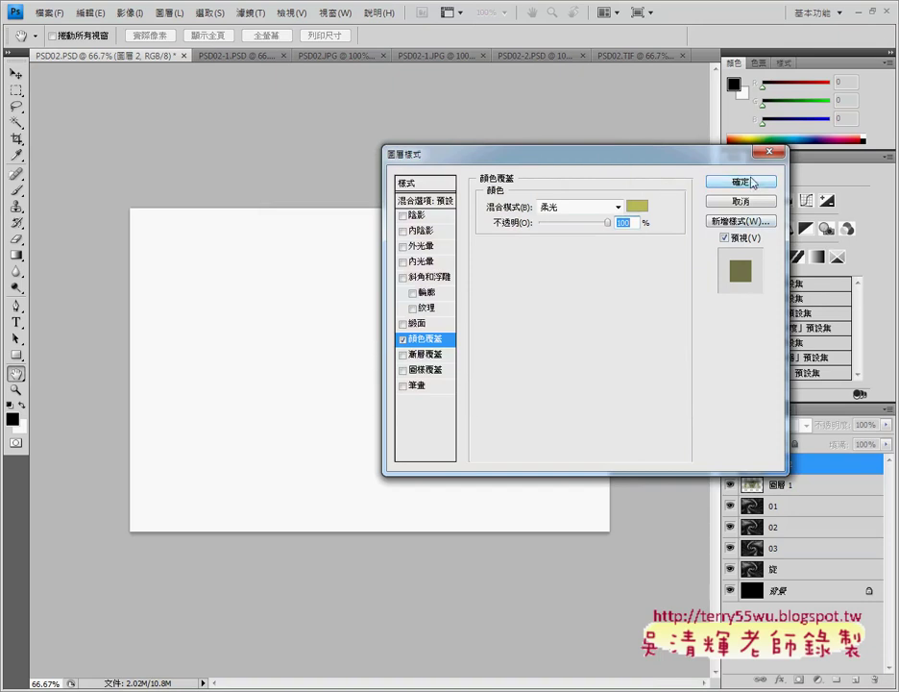
Apply the style and set 圖層 2's layer fill to 0%.
click(746, 181)
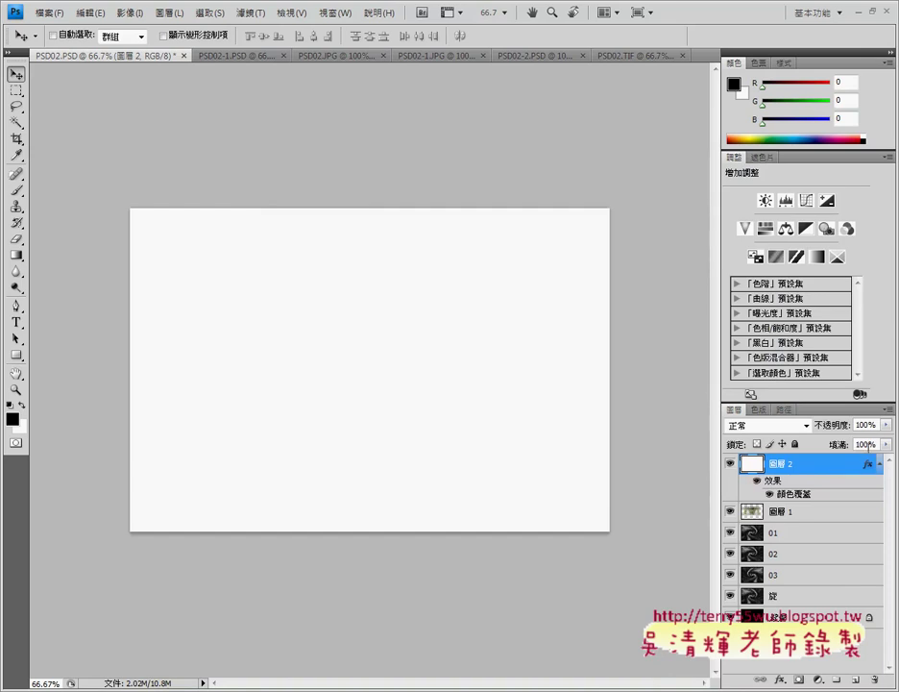
double_click(866, 444)
text(0)
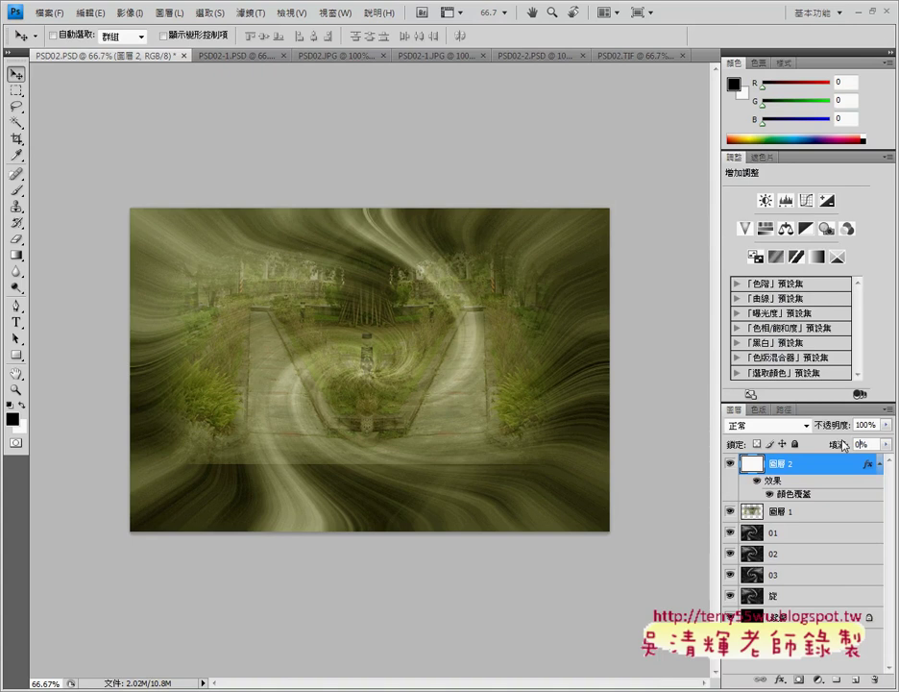
Add a new layer 圖層 3 above 圖層 2 and fill it with white.
click(58, 16)
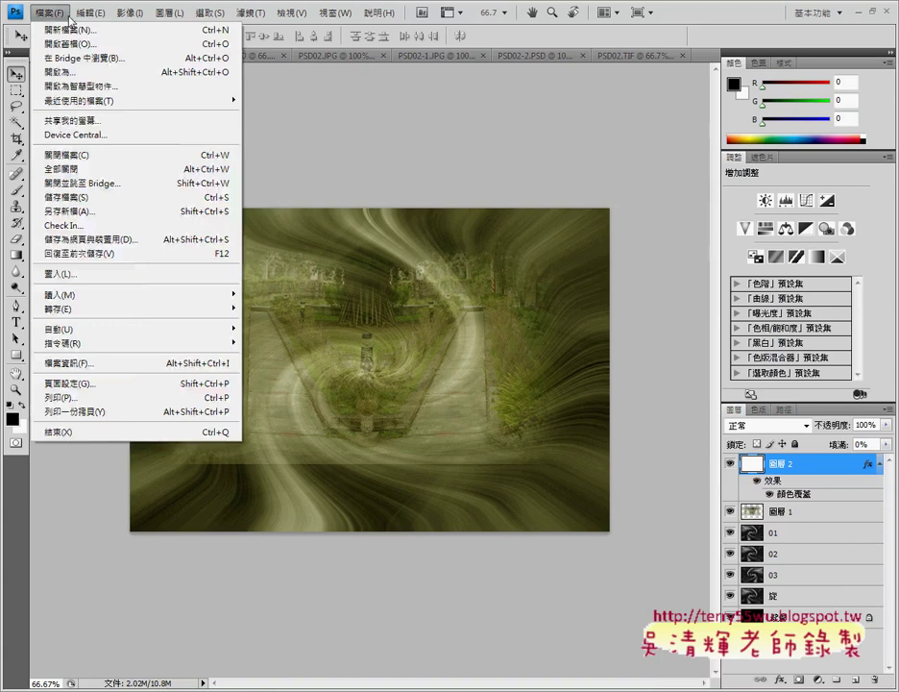
click(77, 12)
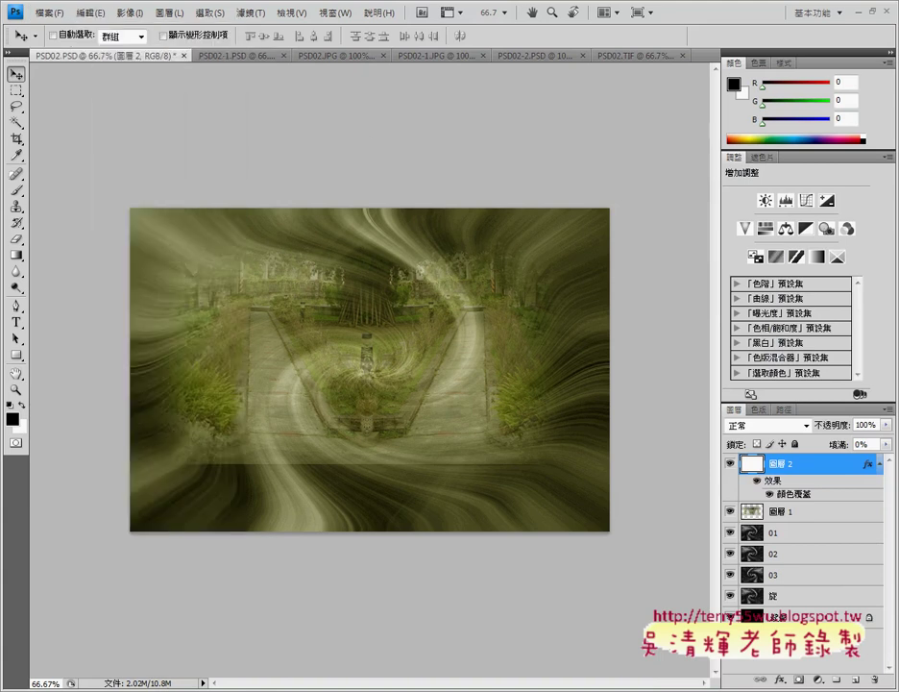
key(ctrl+shift+alt+n)
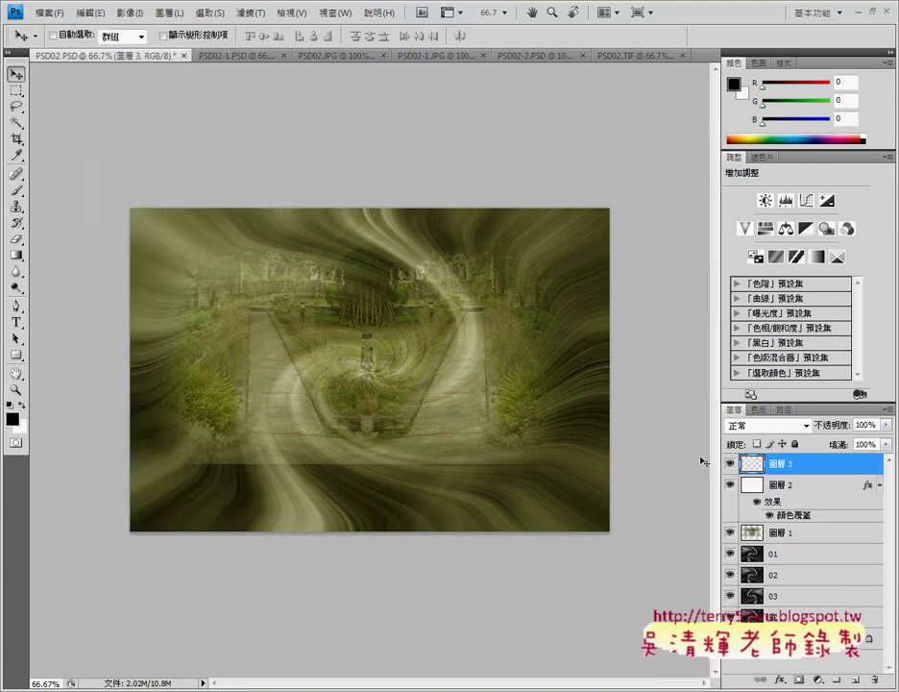
click(91, 13)
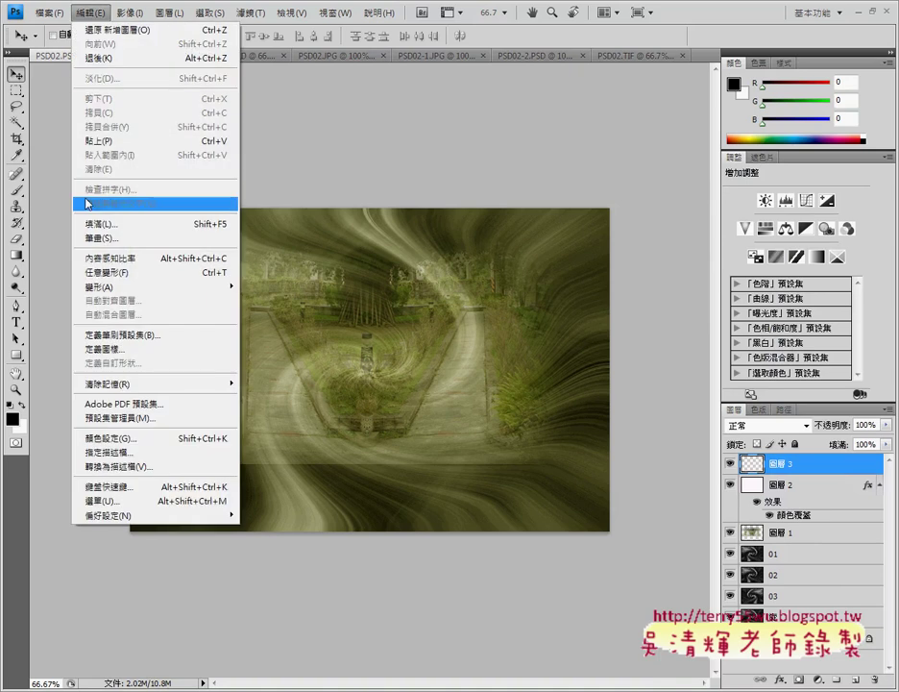
click(97, 223)
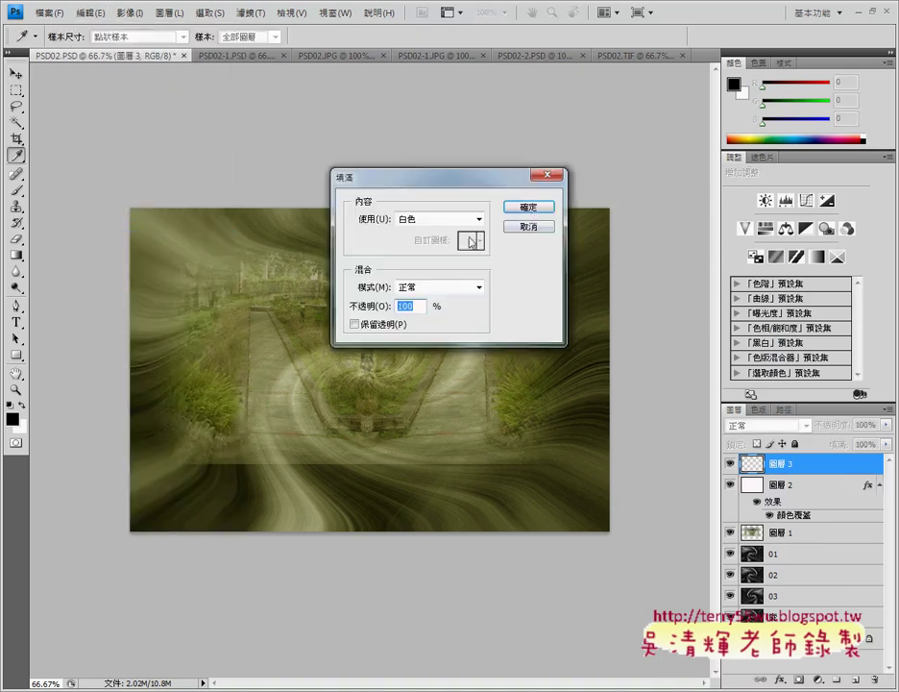
click(531, 208)
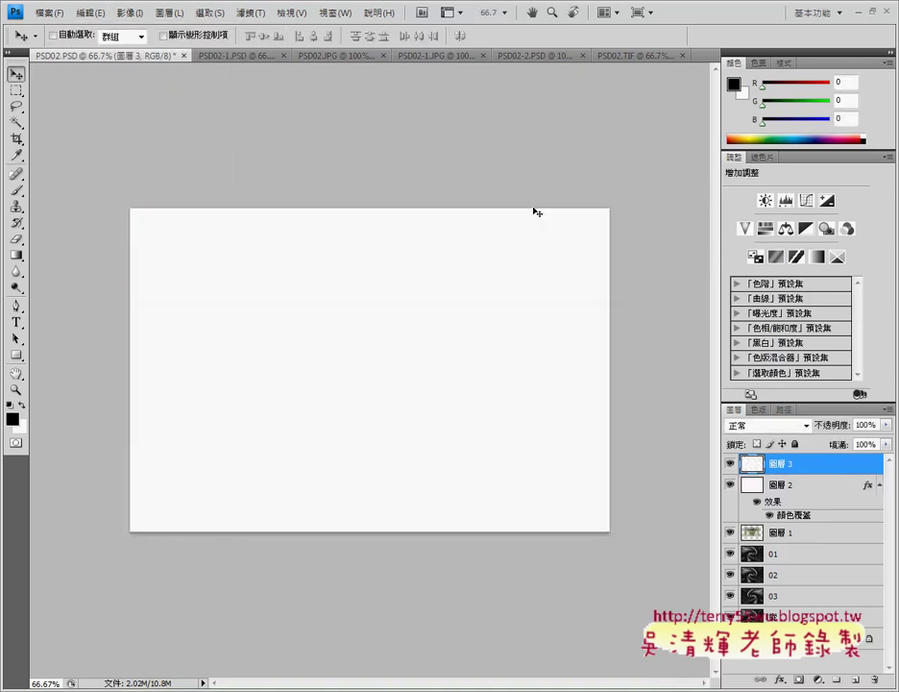
Give 圖層 3 a rainbow Gradient Overlay in 覆蓋 (Overlay) mode at a 0° angle.
double_click(753, 463)
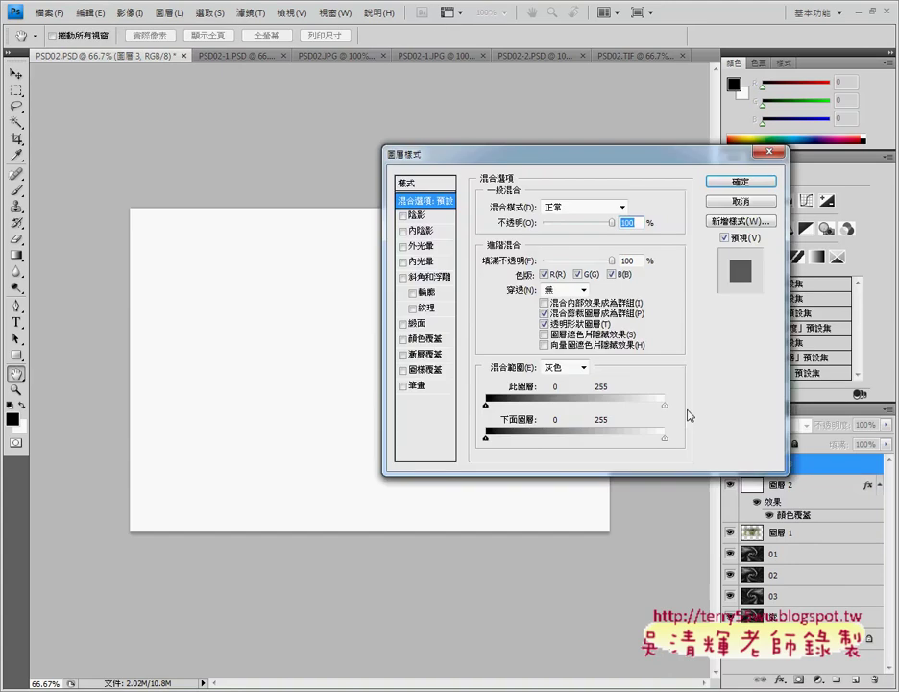
drag(461, 155, 335, 134)
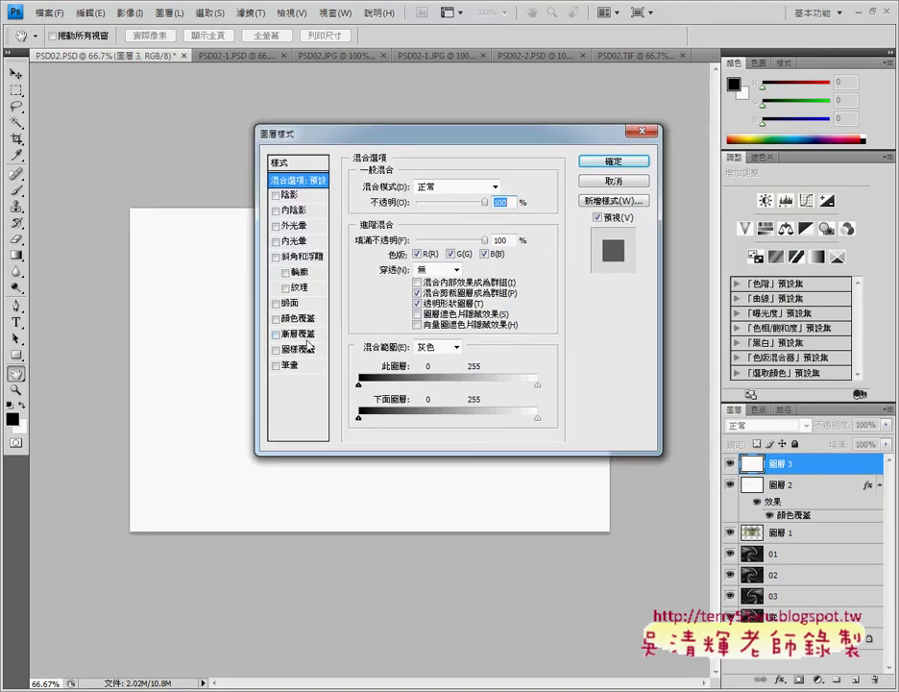
click(299, 334)
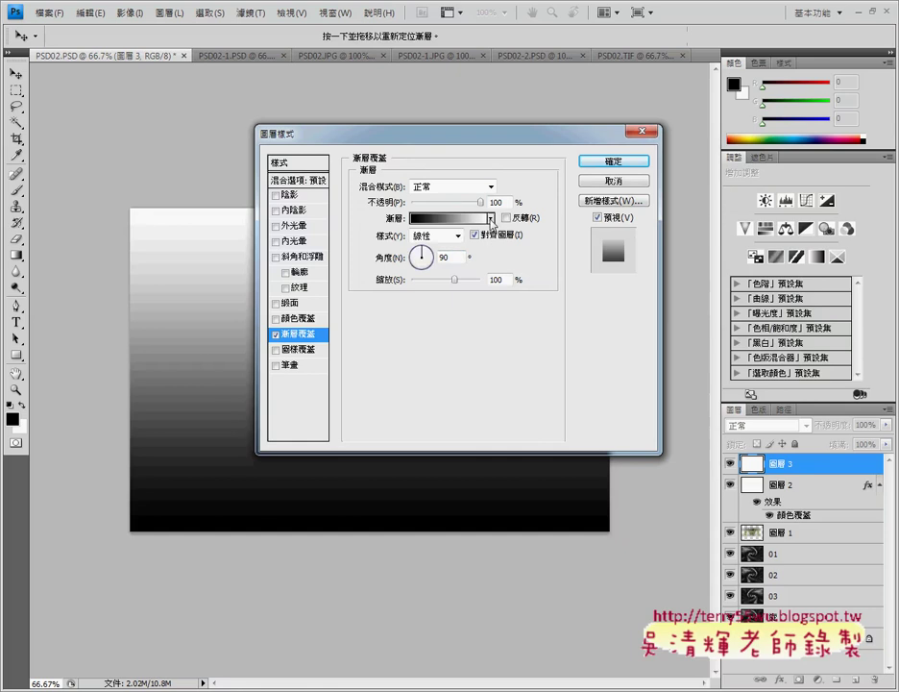
click(490, 219)
click(384, 289)
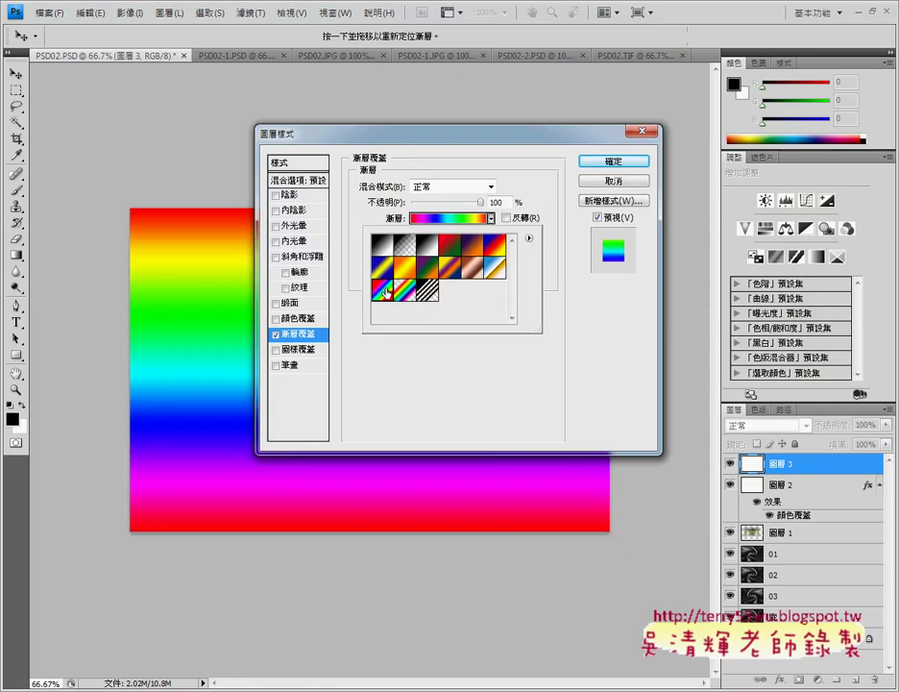
click(448, 187)
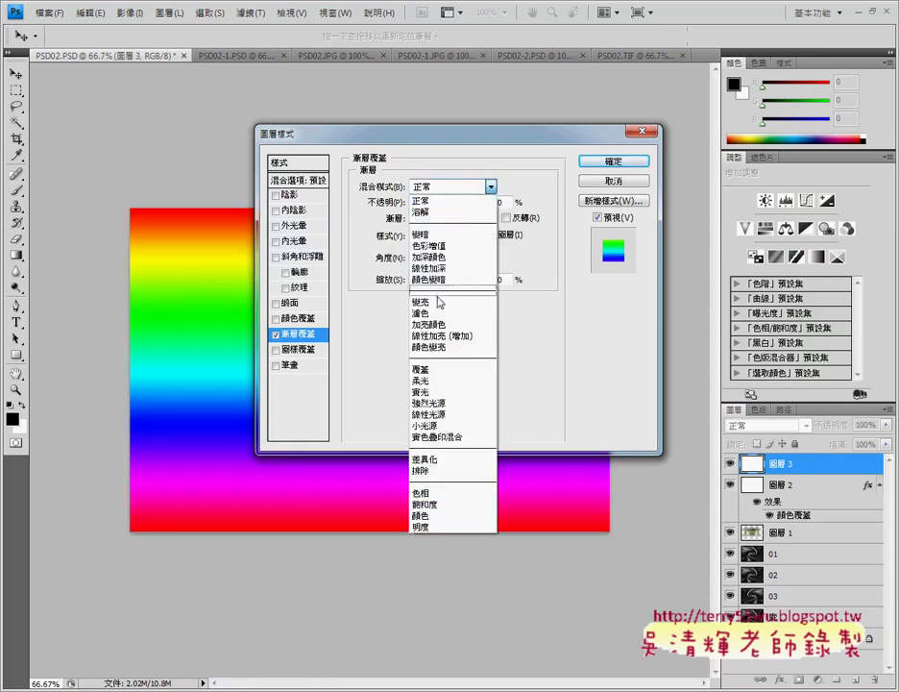
click(433, 369)
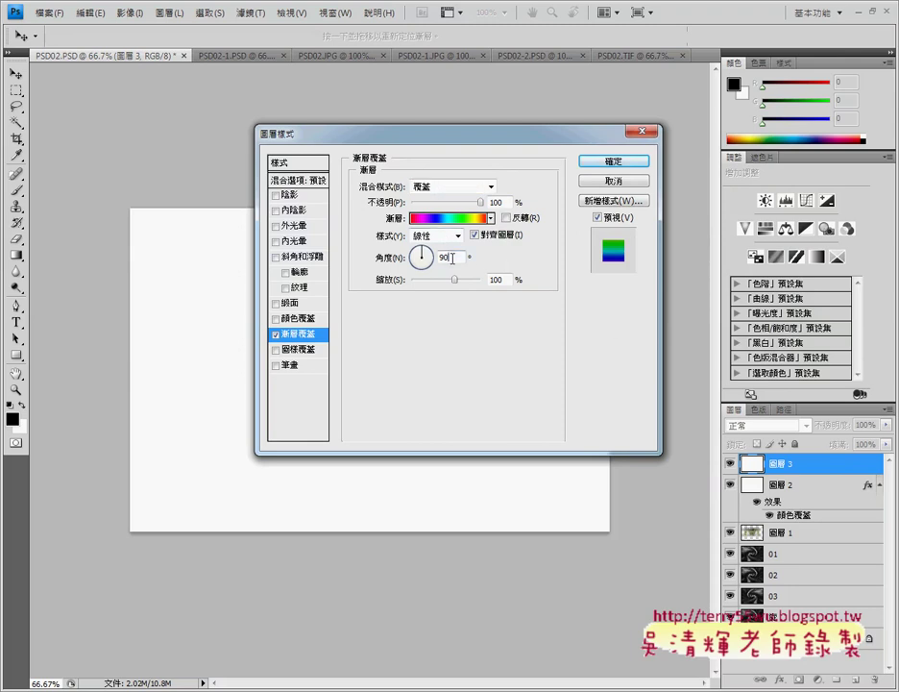
double_click(450, 258)
text(0)
click(615, 161)
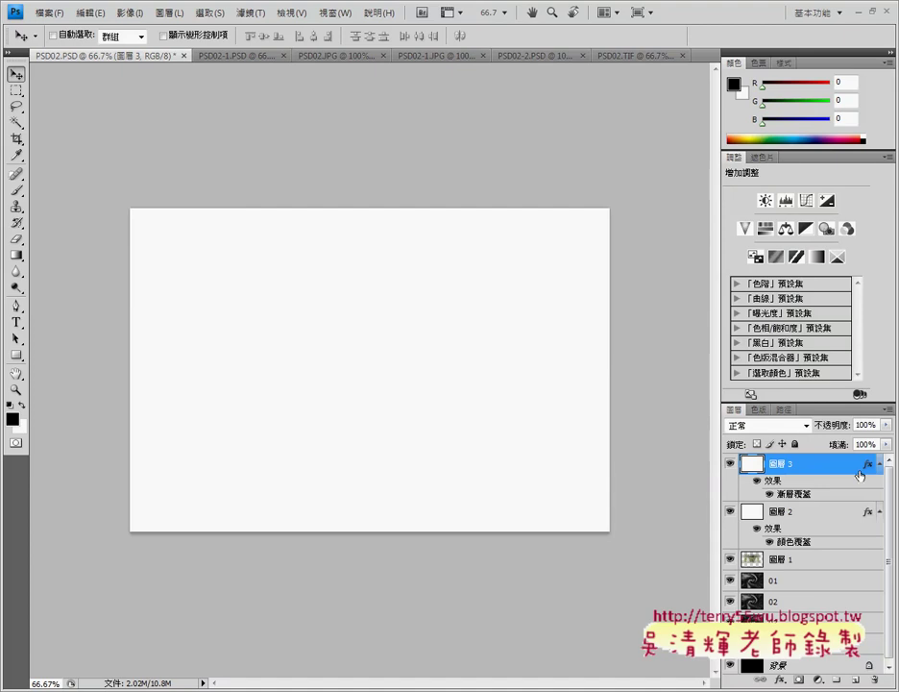
Set 圖層 3's opacity to 100% and its fill to 0%.
click(865, 424)
text(25)
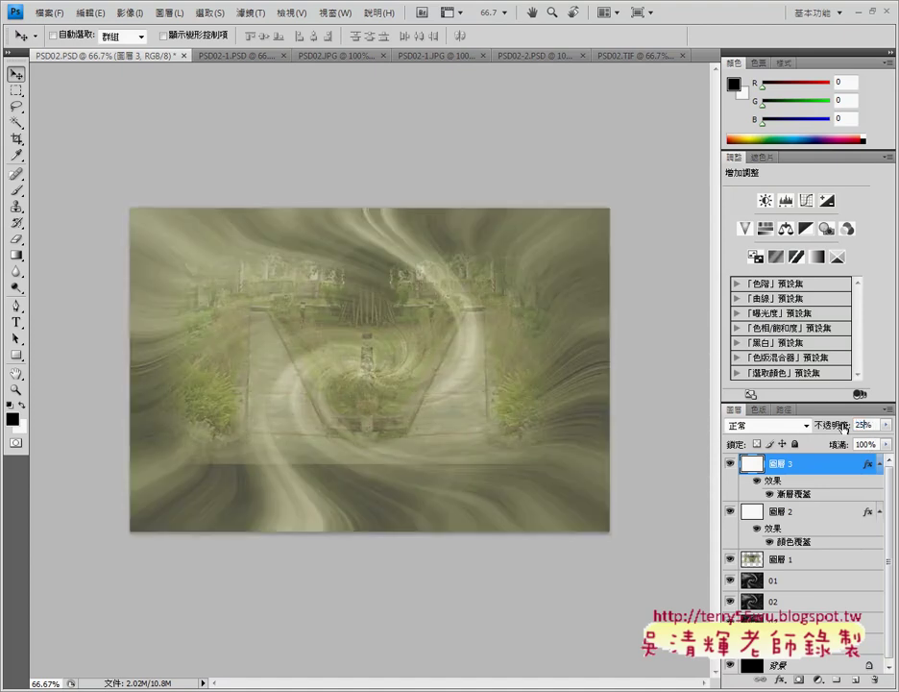
key(BackSpace)
key(BackSpace)
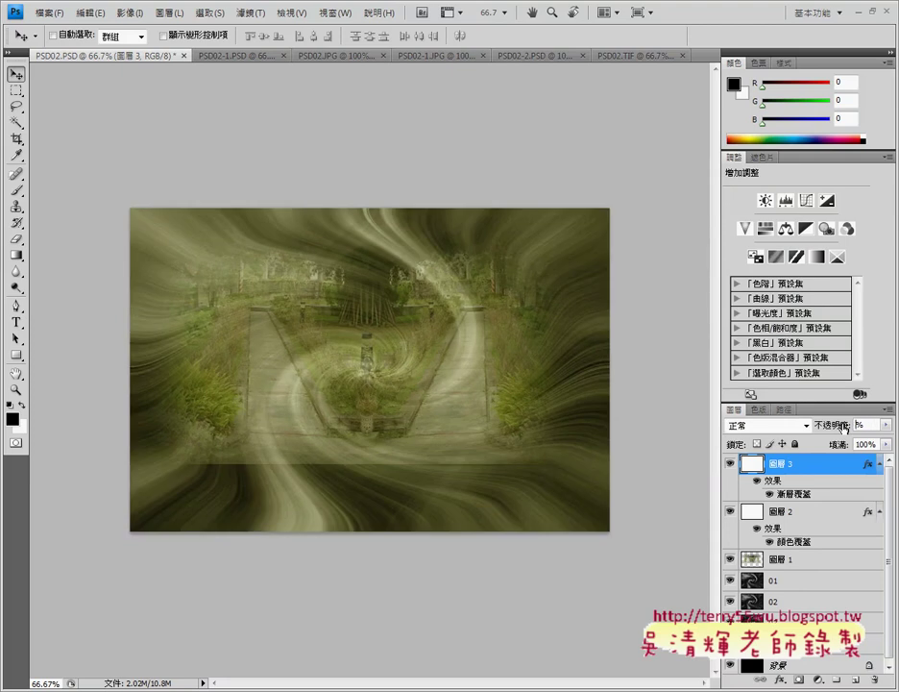
text(10)
text(0)
click(864, 444)
text(13)
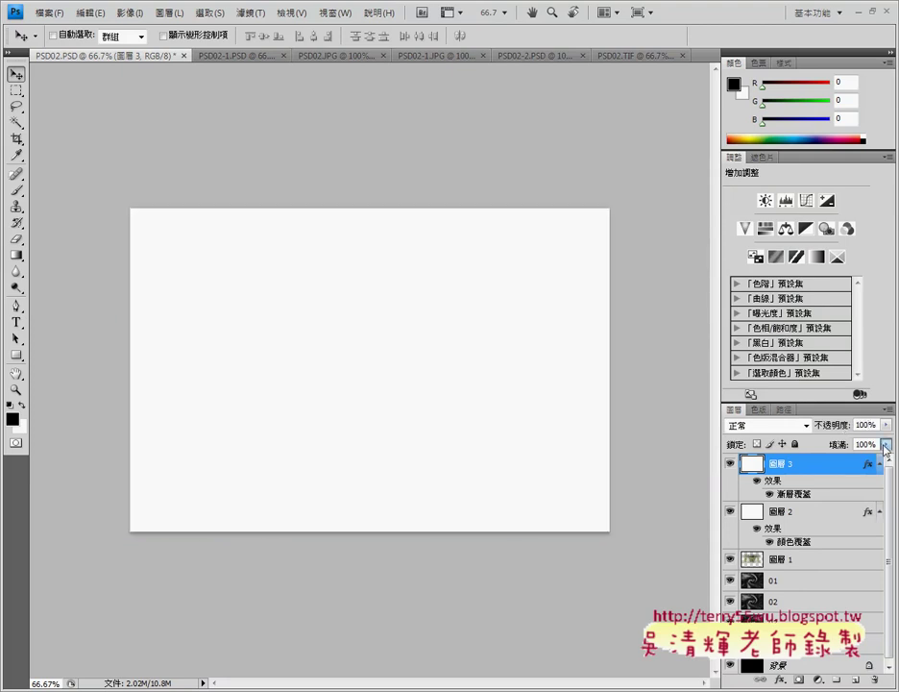
key(Return)
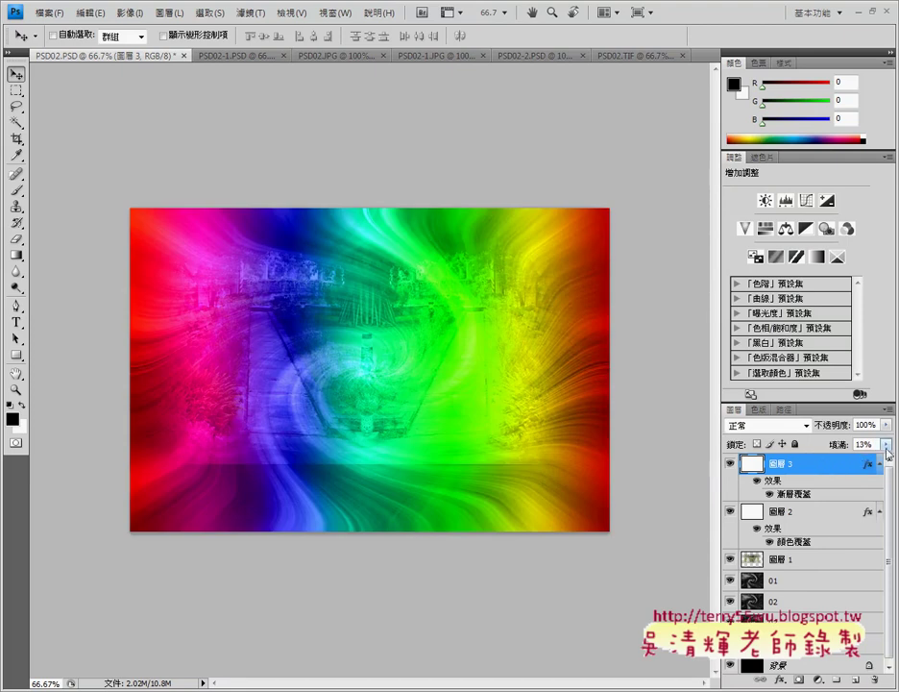
click(886, 444)
drag(816, 461, 812, 466)
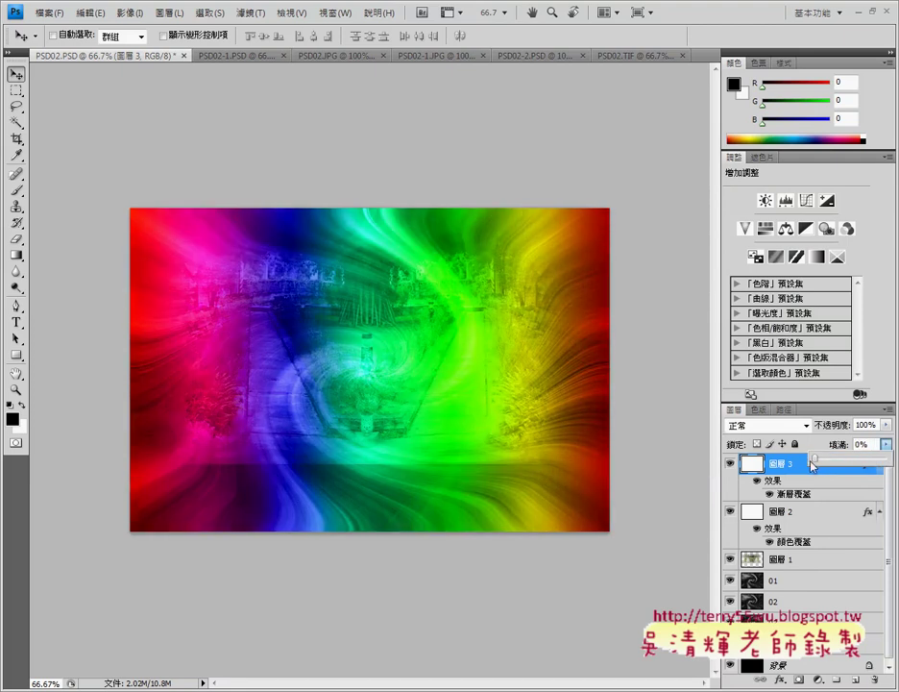
key(Return)
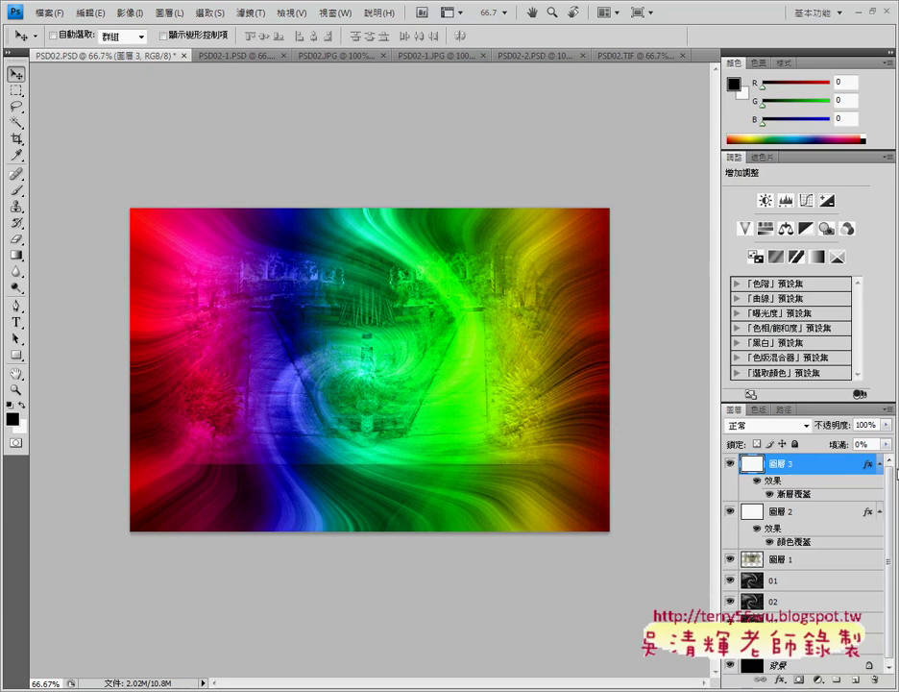
Lower 圖層 3's opacity to 25% in Blending Options.
double_click(824, 468)
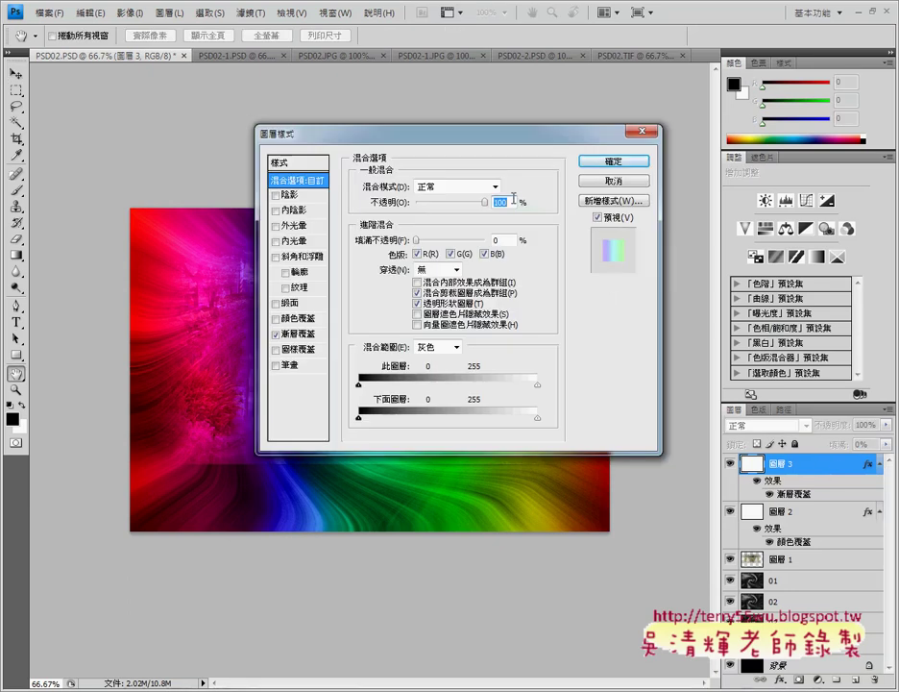
text(25)
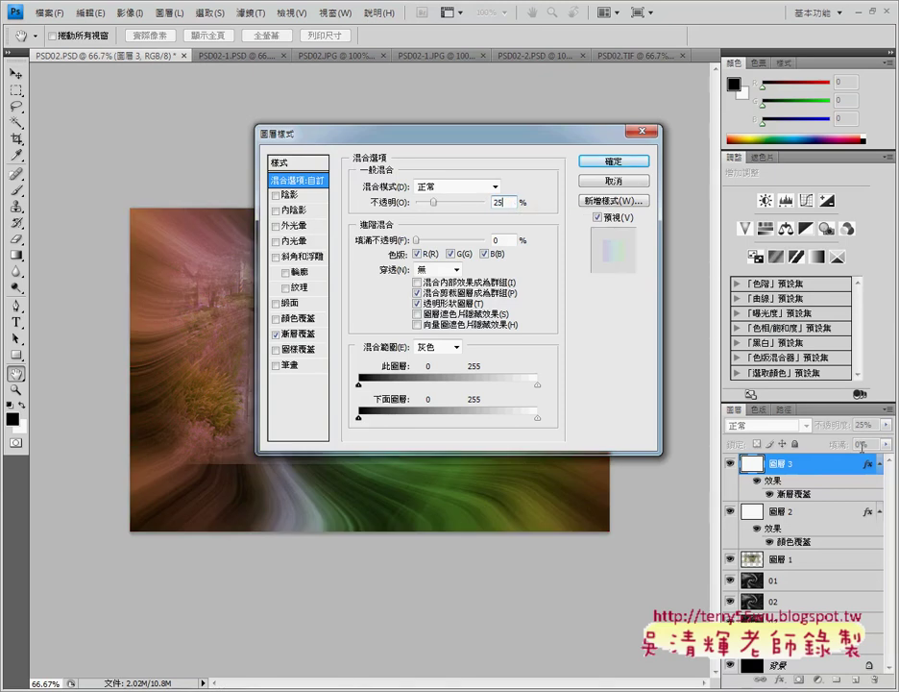
drag(509, 142, 486, 387)
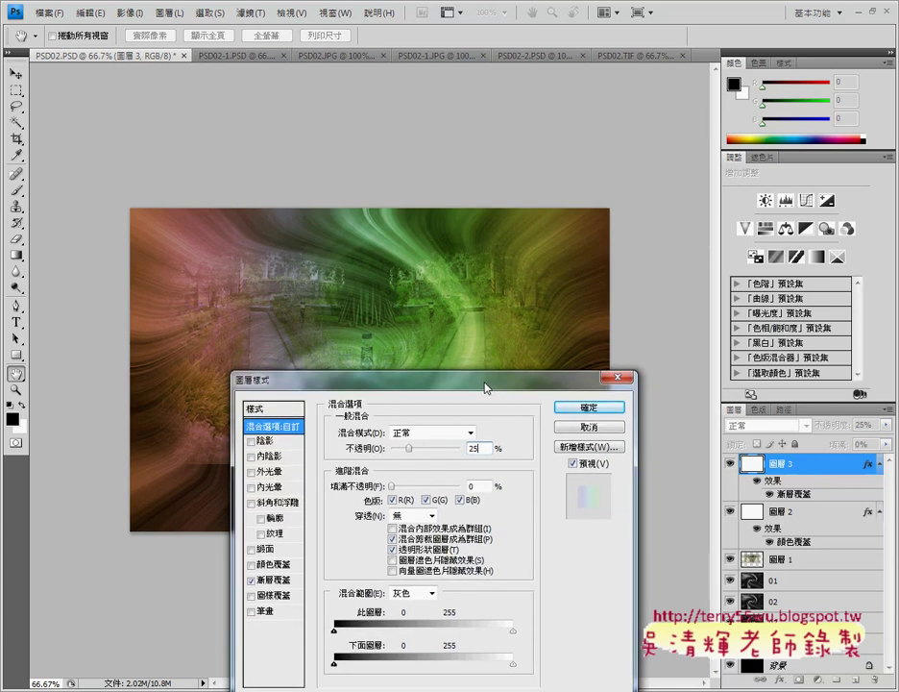
click(588, 415)
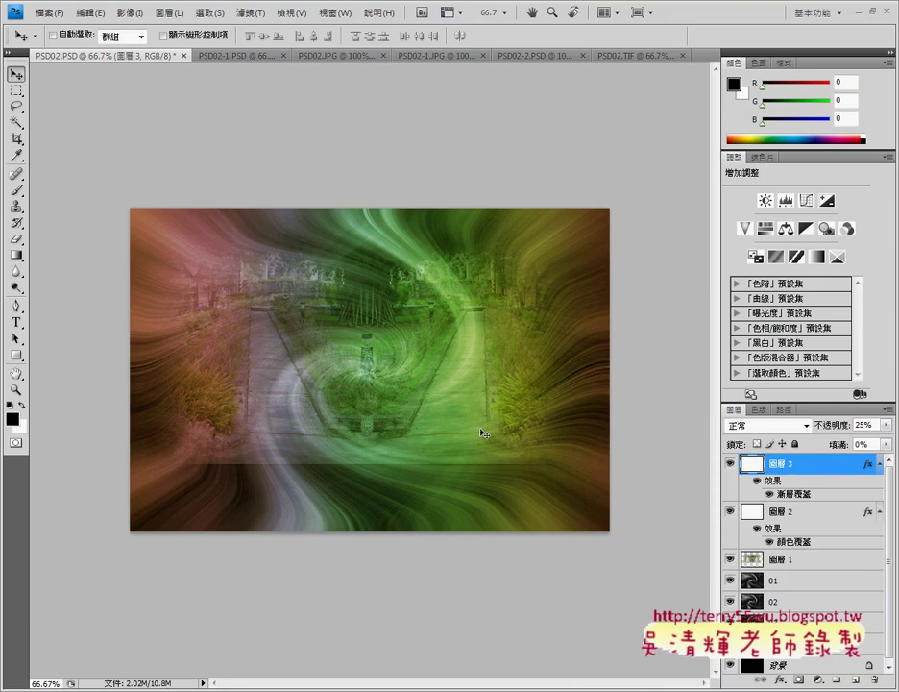
Switch to the finished PSD02.TIF reference composite for comparison.
mouse_move(450, 498)
mouse_down()
mouse_move(438, 463)
mouse_move(484, 361)
mouse_move(457, 492)
mouse_up()
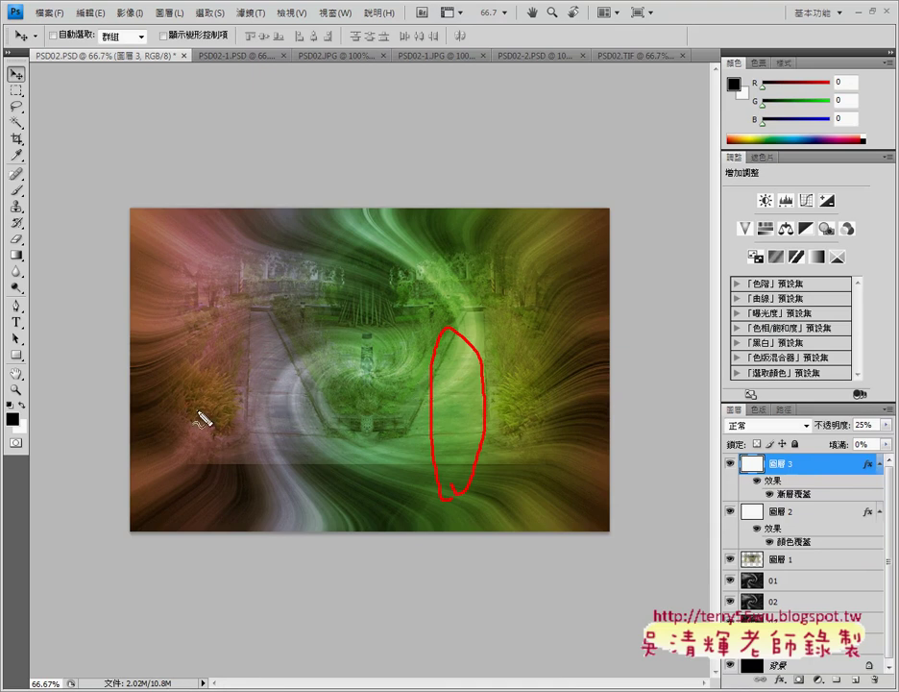
key(Escape)
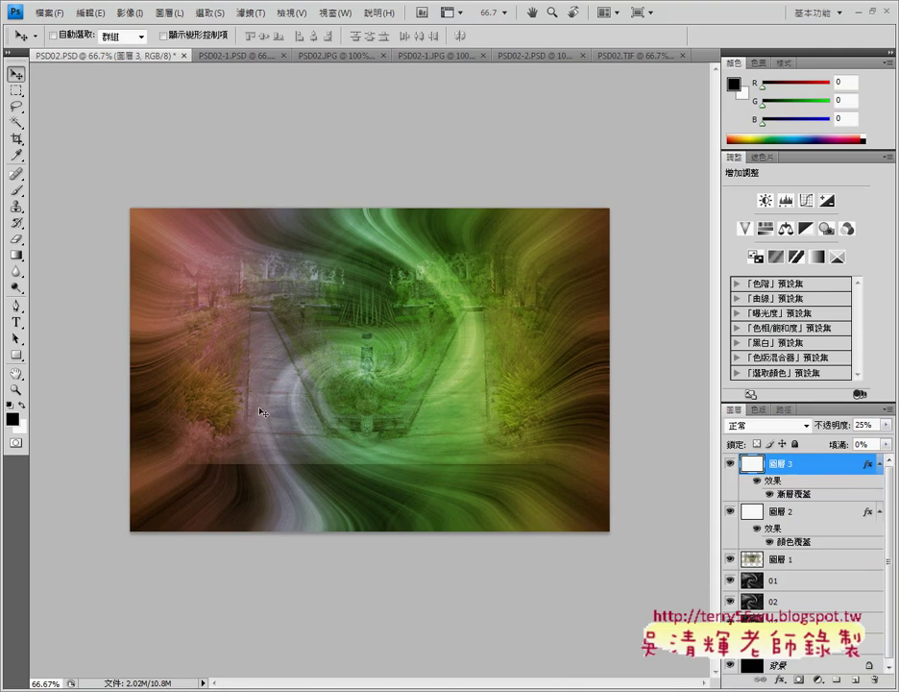
click(618, 58)
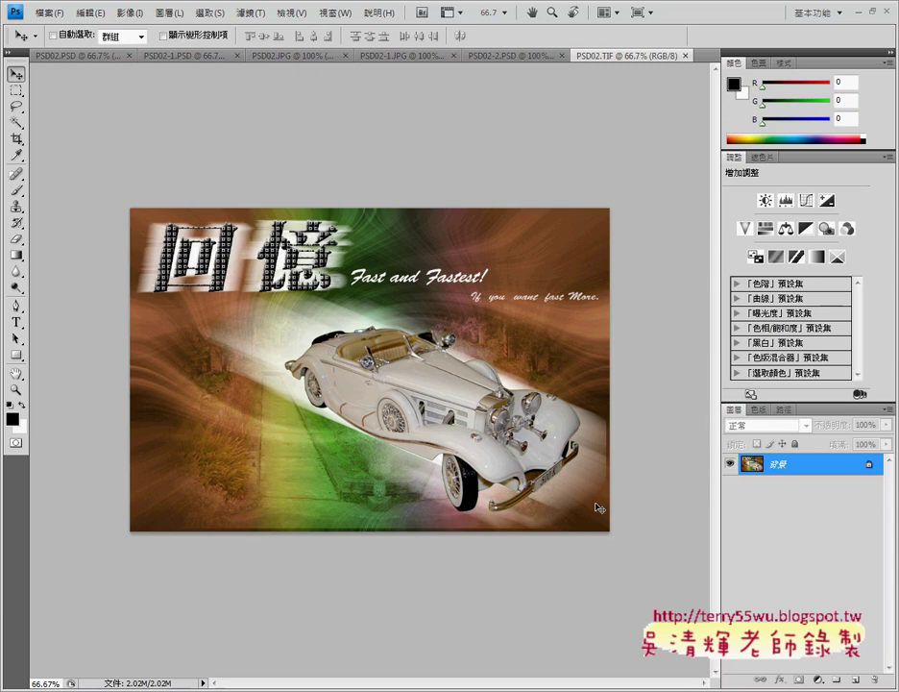
In PSD02.PSD, change 圖層 3's gradient overlay angle to 180°.
click(76, 56)
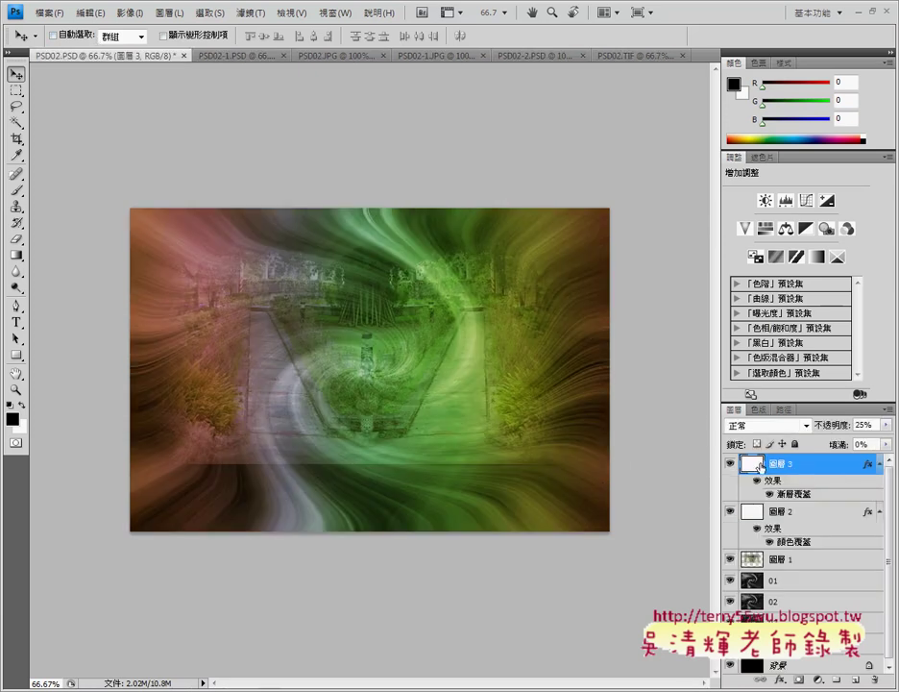
double_click(756, 465)
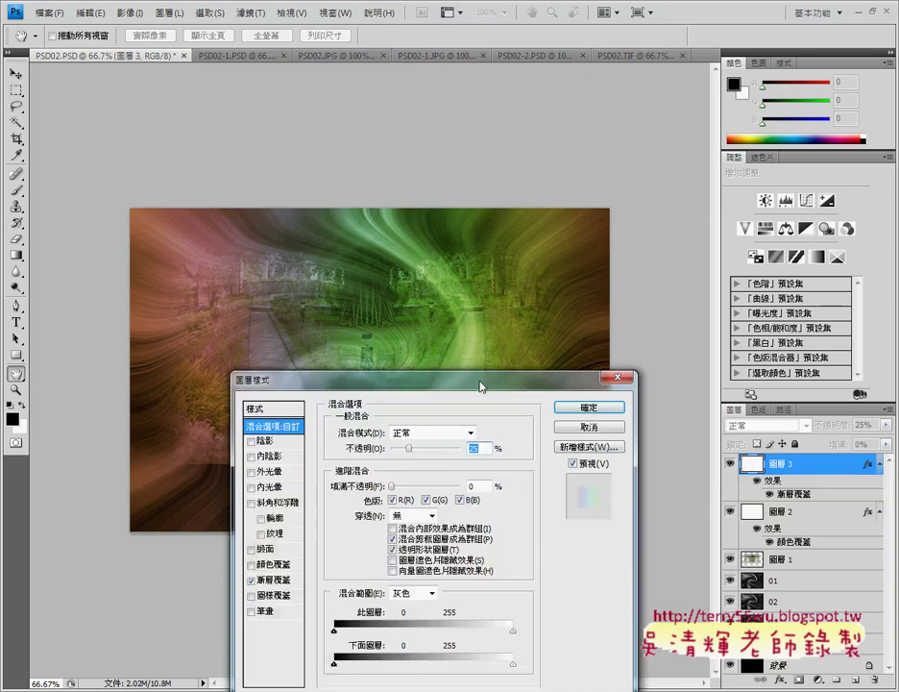
mouse_move(482, 381)
mouse_down()
mouse_move(476, 212)
mouse_move(460, 130)
mouse_up()
click(274, 328)
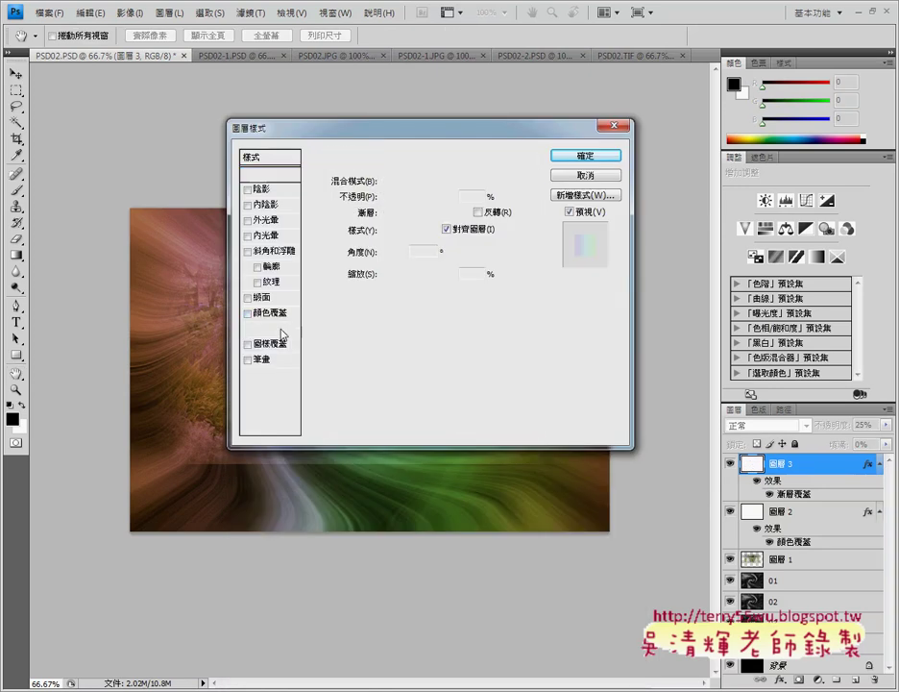
double_click(421, 252)
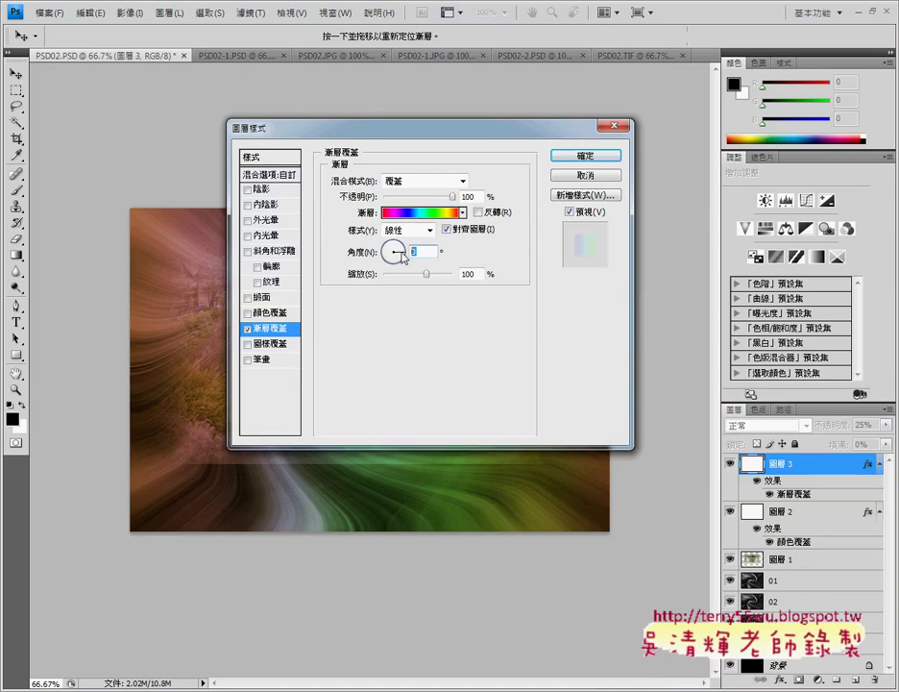
text(180)
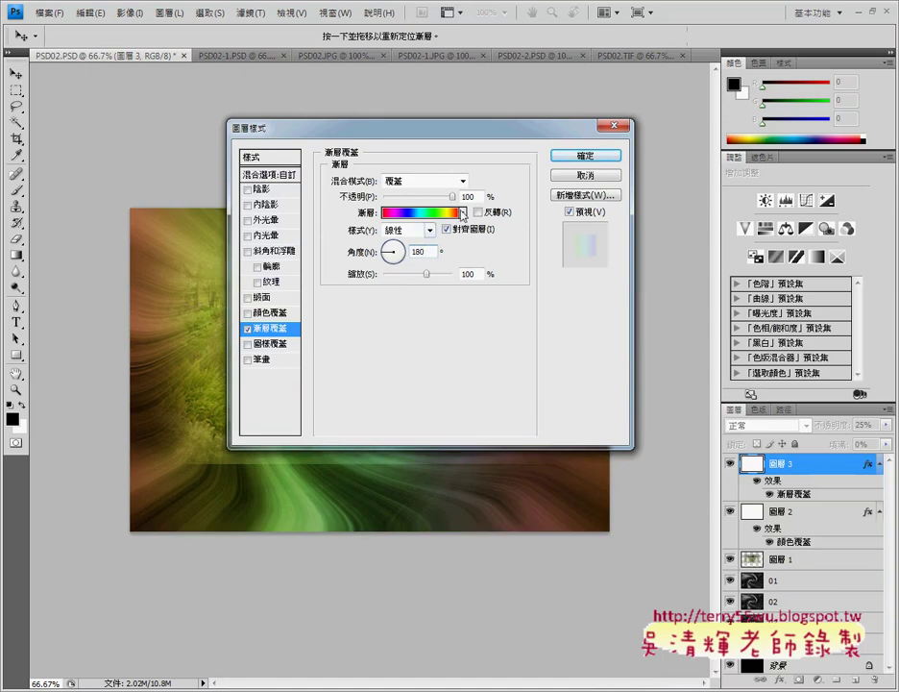
drag(472, 140, 739, 114)
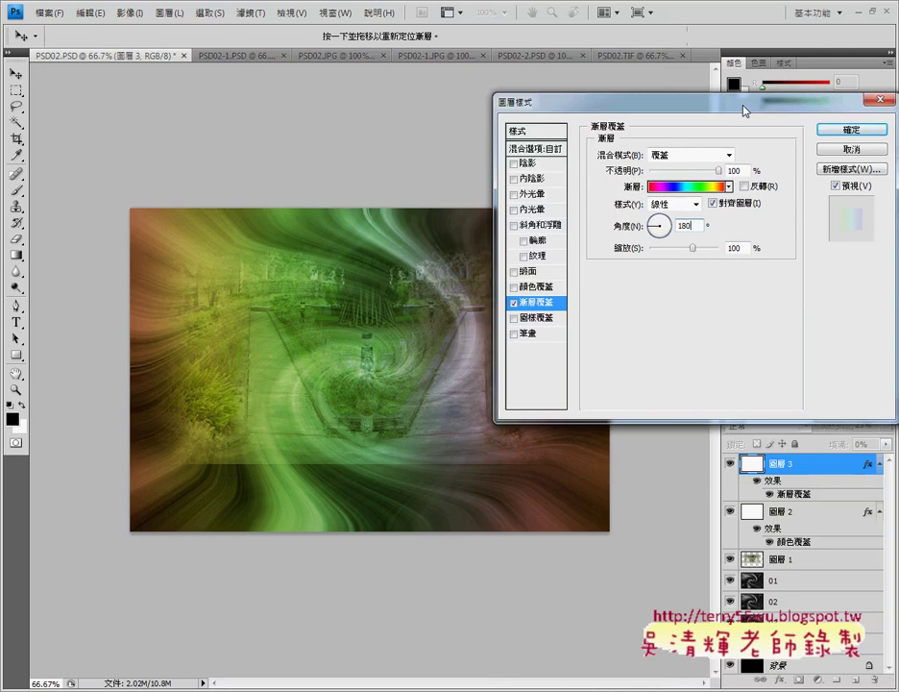
click(845, 131)
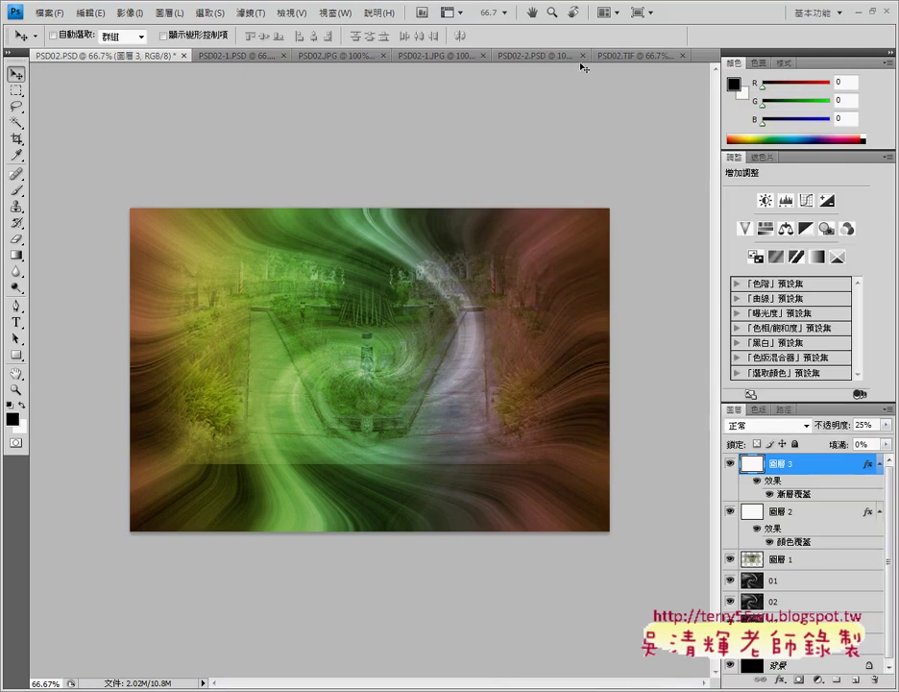
click(620, 55)
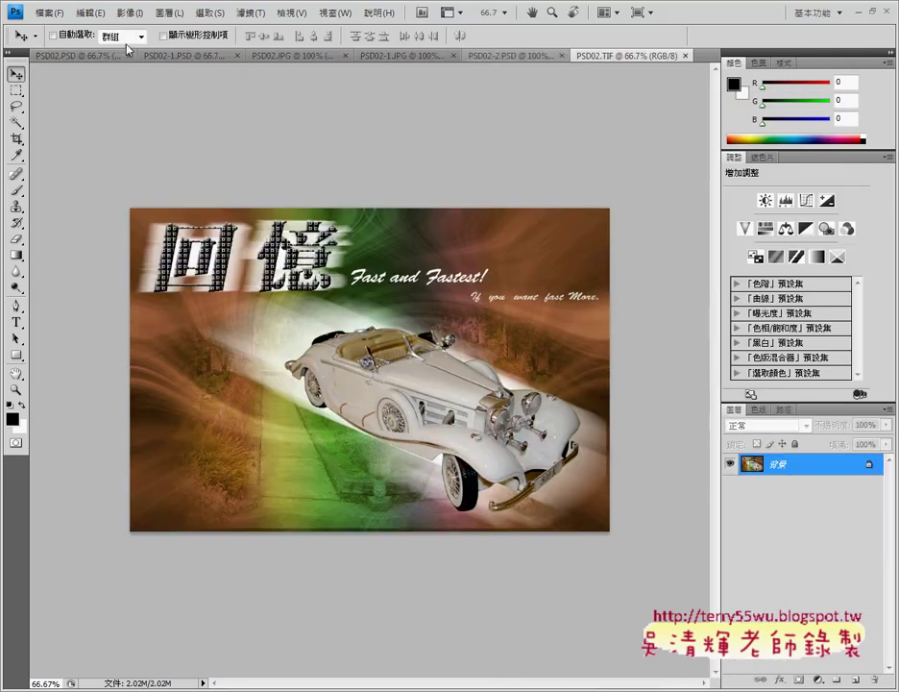
click(89, 57)
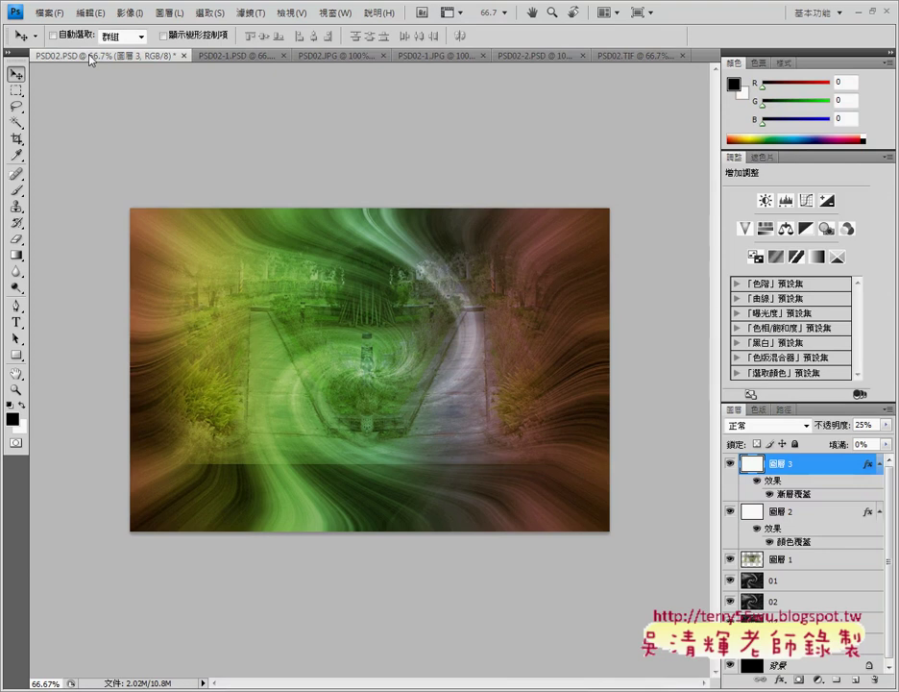
Review 圖層 3's gradient overlay (覆蓋, 100% opacity, 180°) and confirm it.
double_click(748, 466)
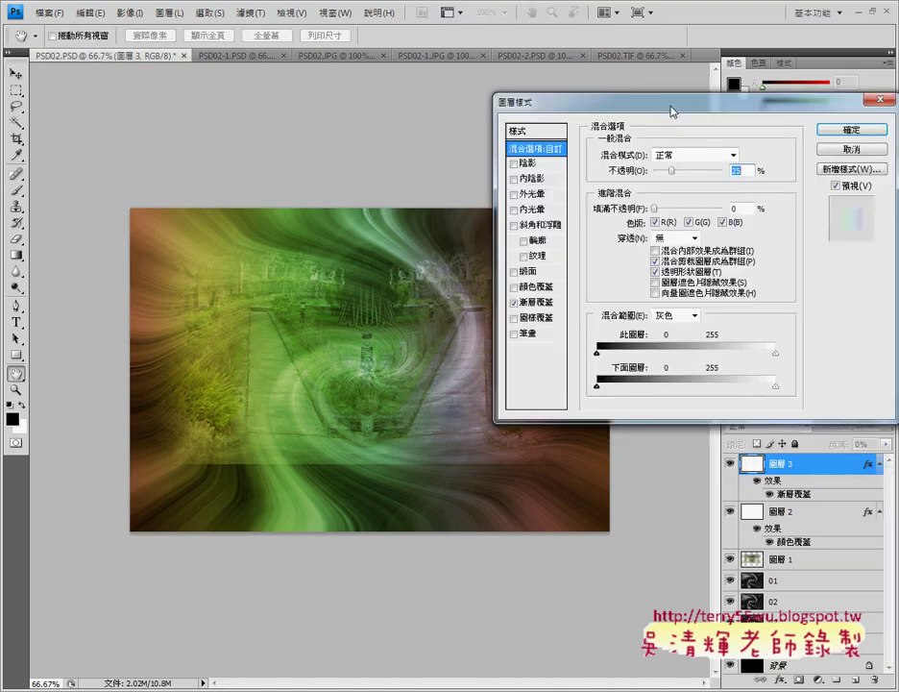
drag(673, 109, 427, 113)
click(285, 308)
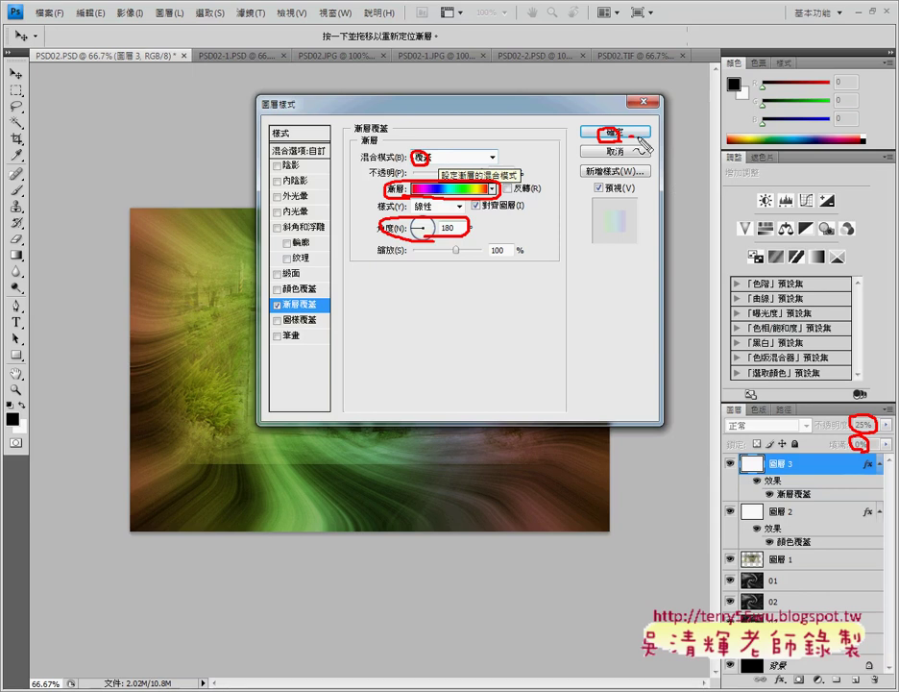
mouse_move(626, 136)
mouse_down()
mouse_move(862, 415)
mouse_move(839, 415)
mouse_up()
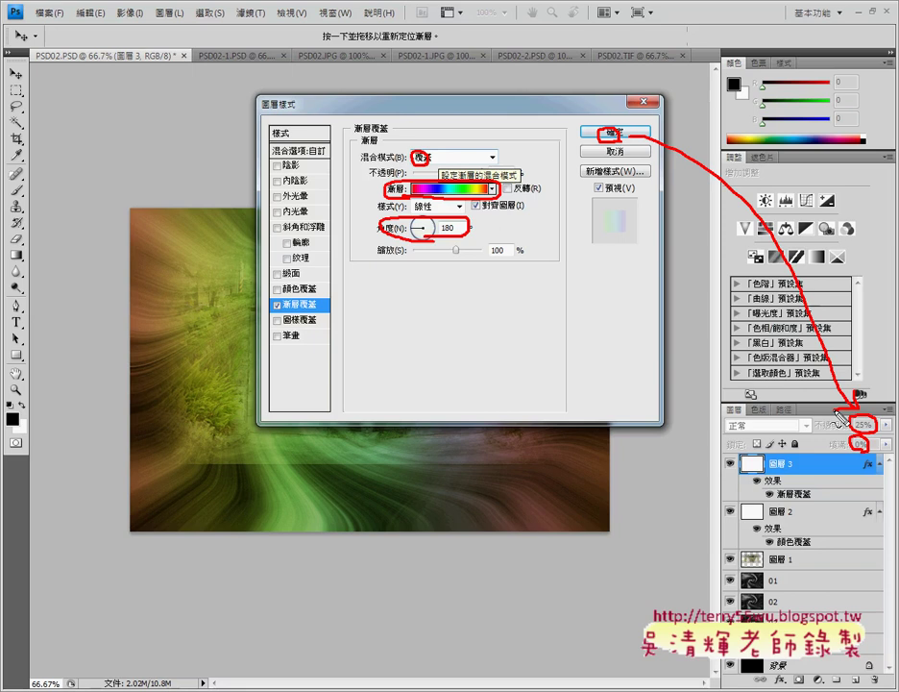
key(Escape)
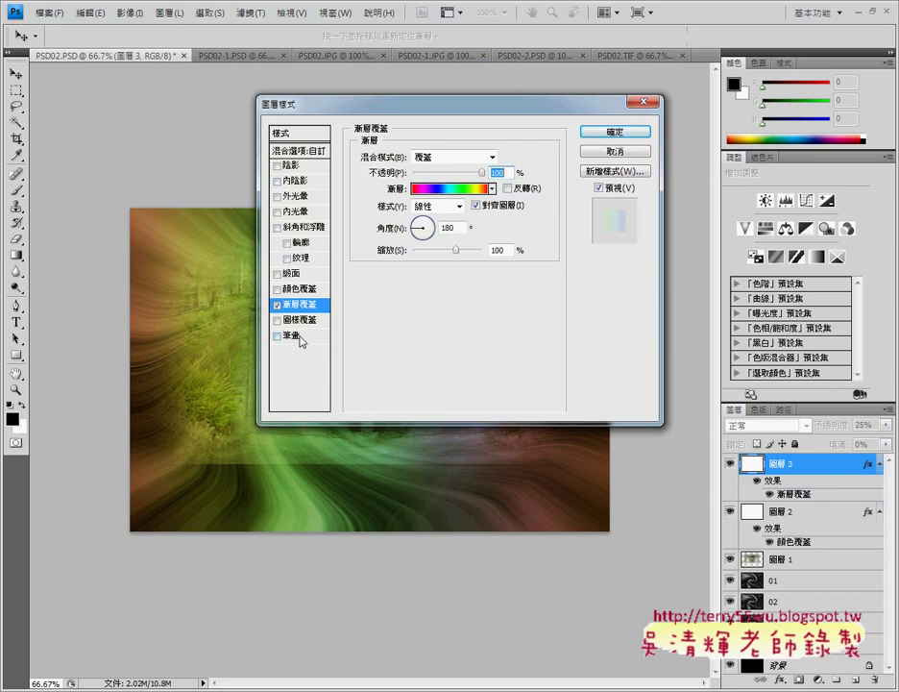
click(620, 134)
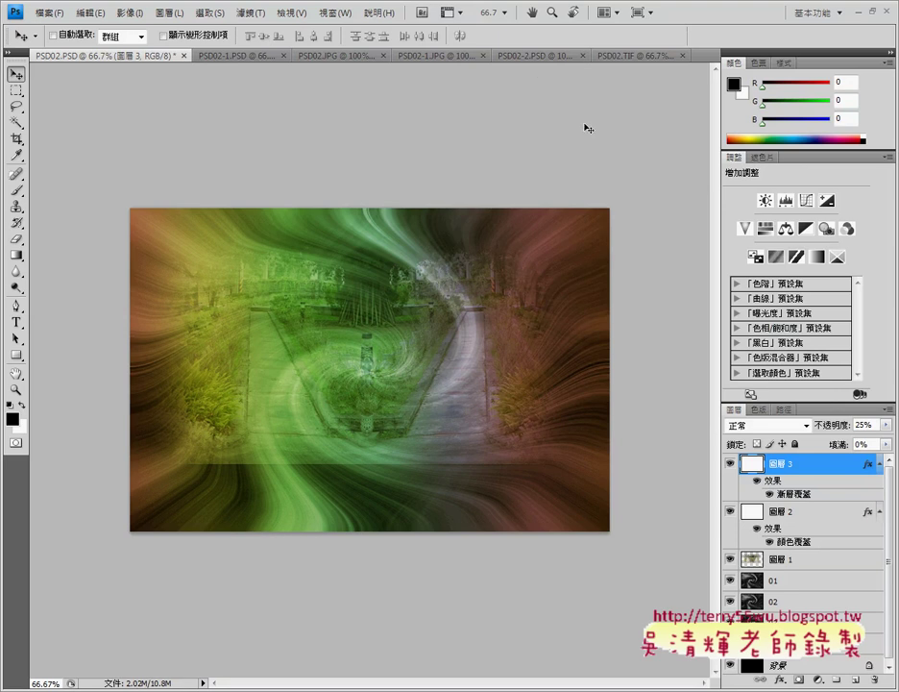
Glance at PSD02.TIF and PSD02-1.PSD, then drop the existing selection in PSD02.JPG.
click(616, 56)
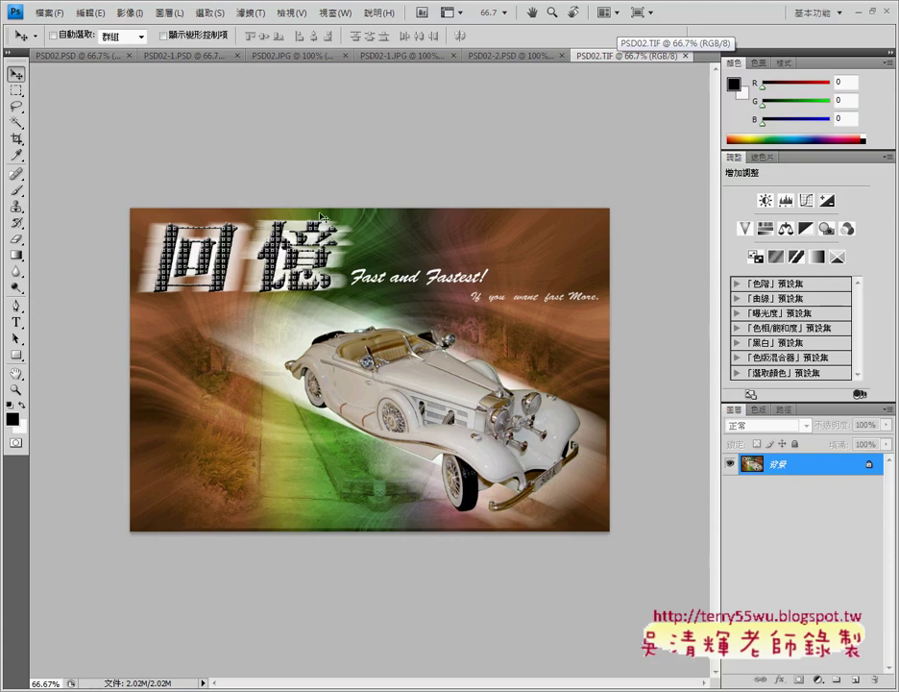
click(197, 58)
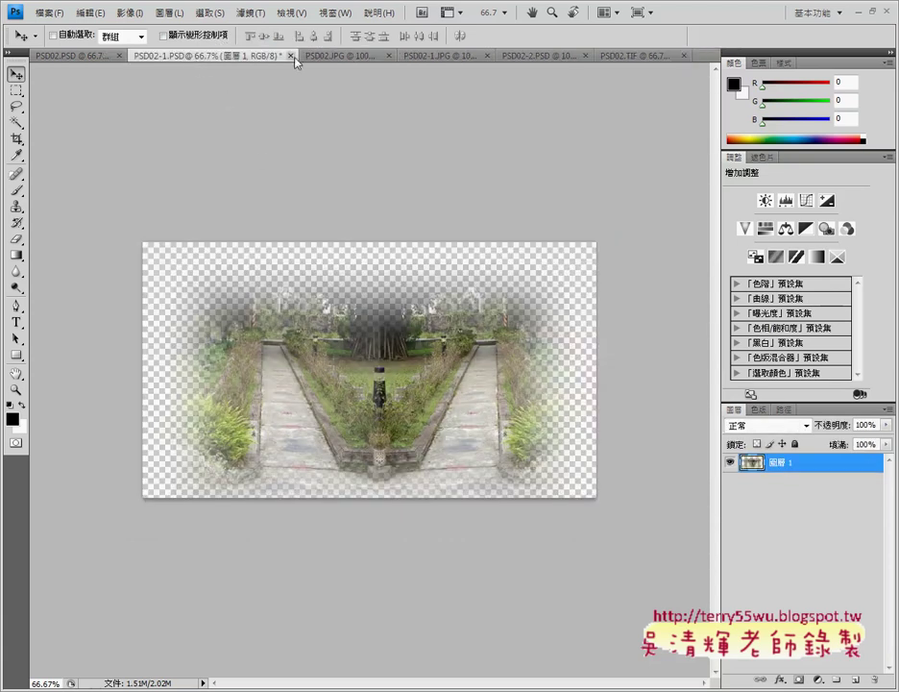
click(335, 57)
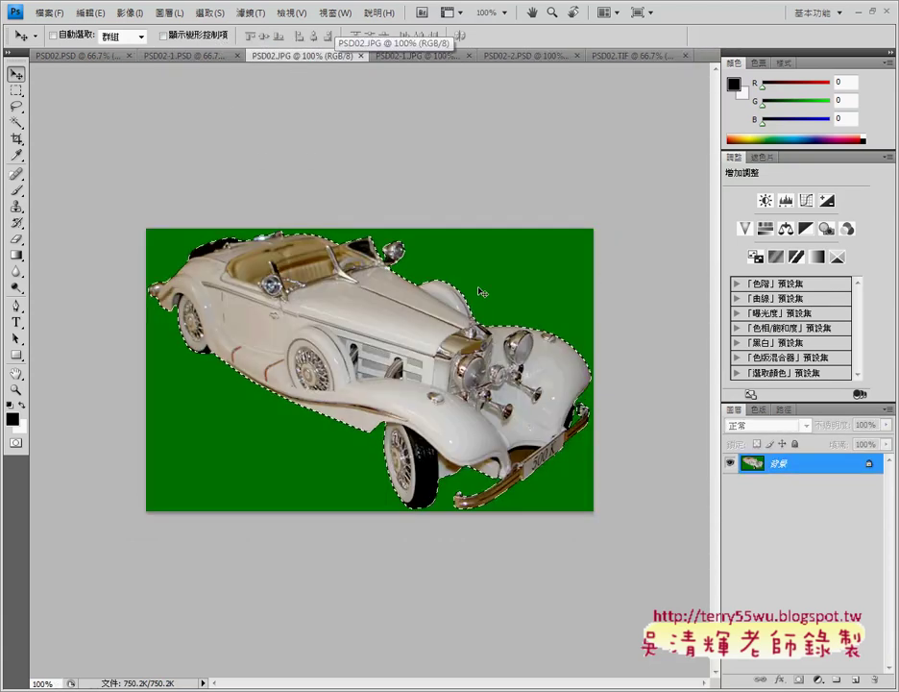
click(214, 13)
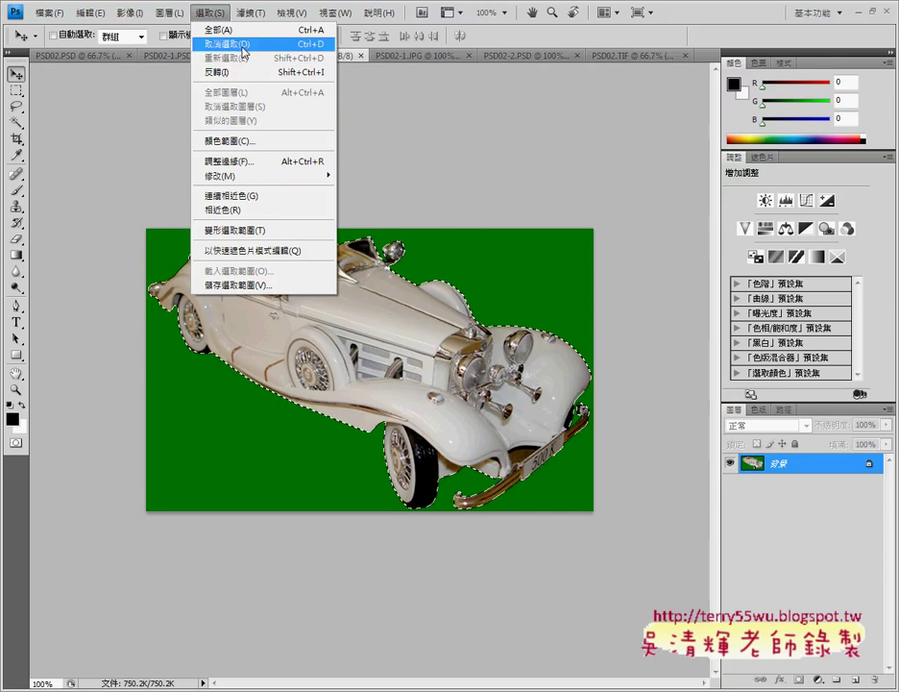
click(235, 43)
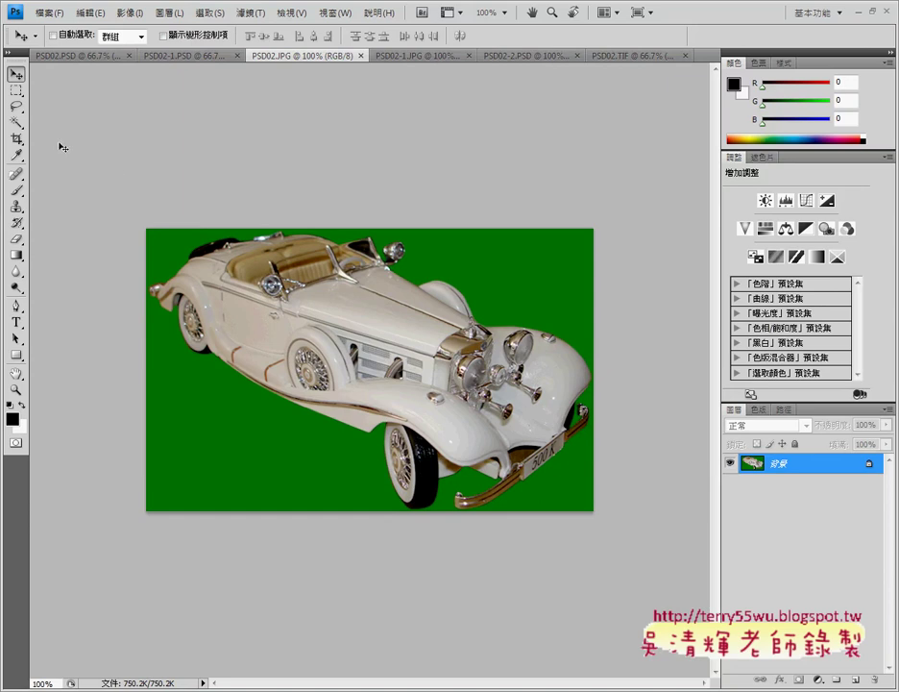
Magic-wand the green background and invert the selection to isolate the car, returning to PSD02.PSD.
click(23, 124)
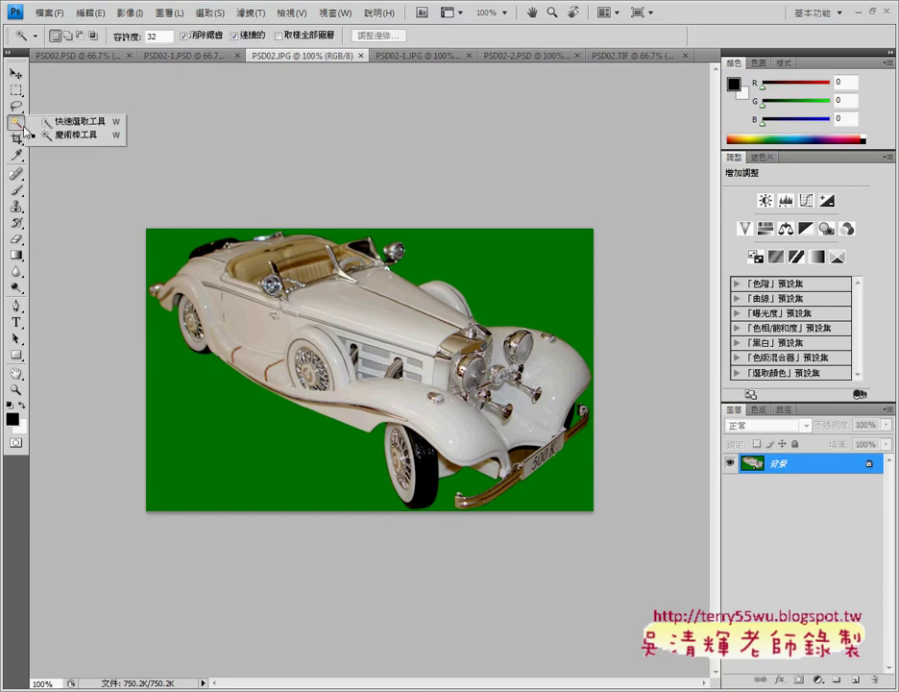
click(74, 143)
click(240, 420)
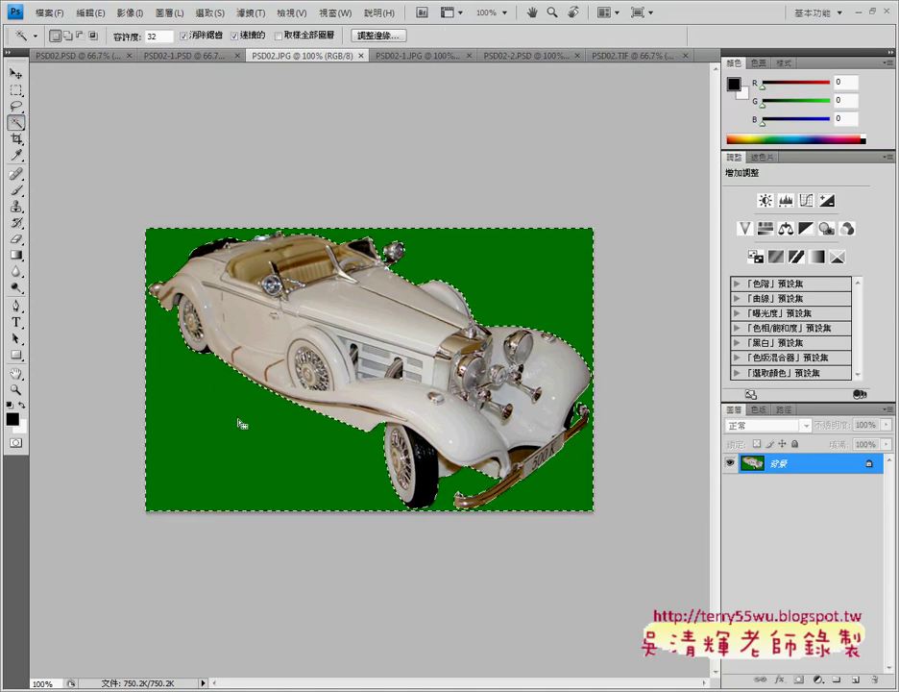
click(210, 12)
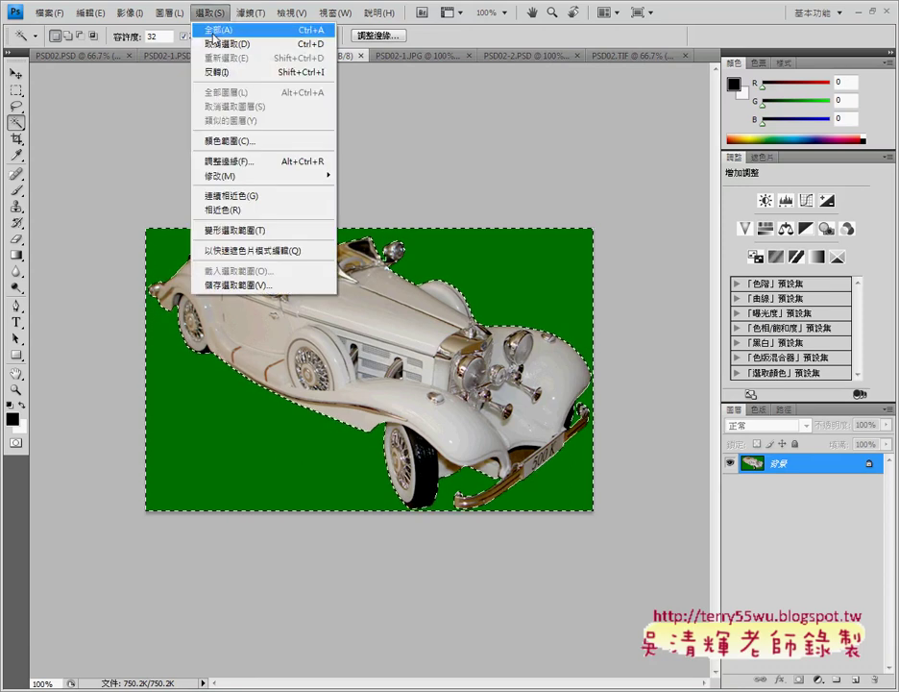
click(227, 76)
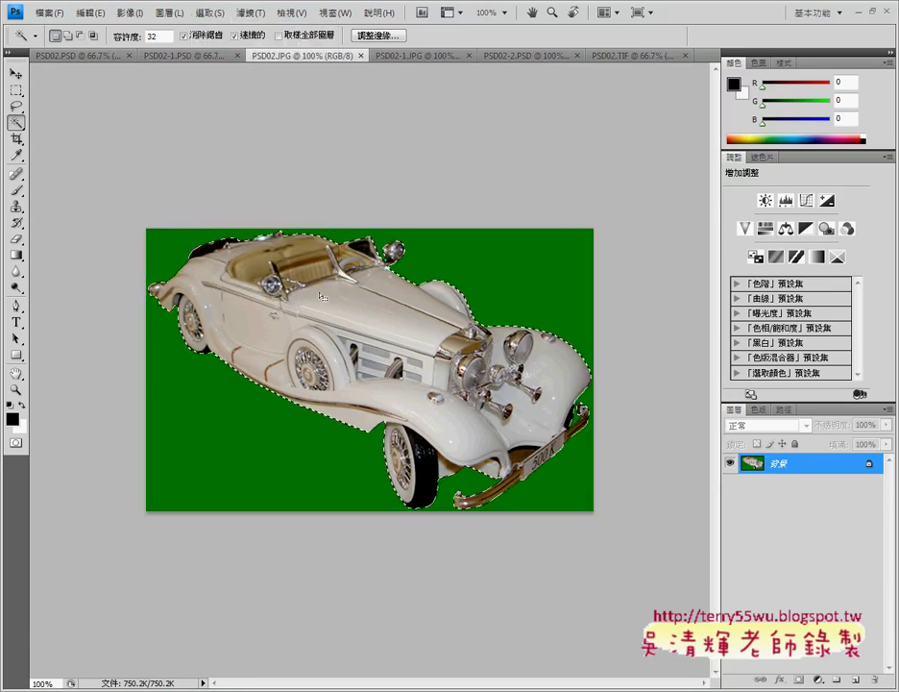
click(103, 56)
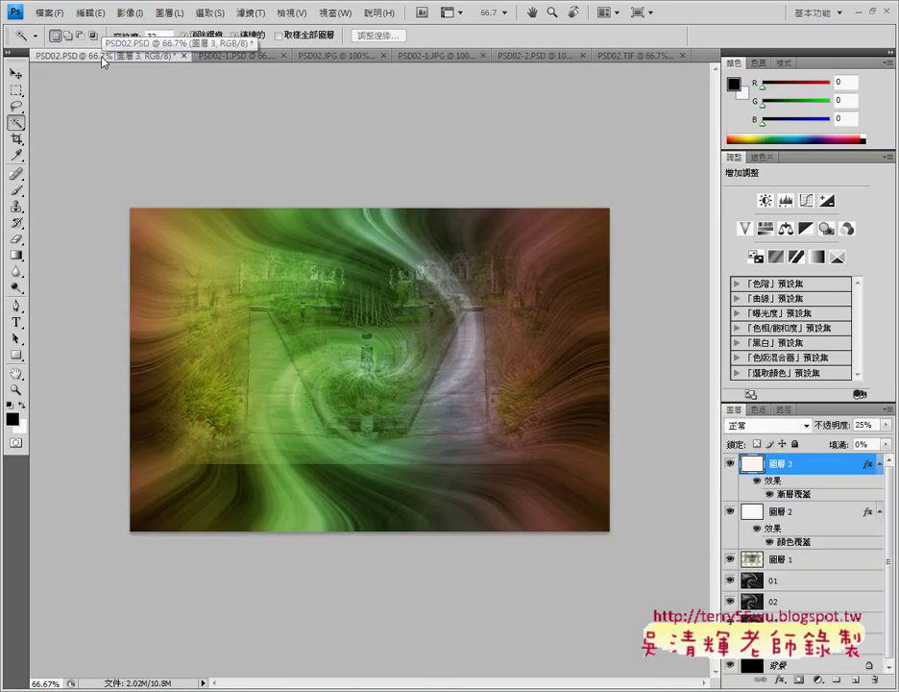
Bring up PSD02.TIF and sketch reference lines and angle labels around the light streak.
click(620, 58)
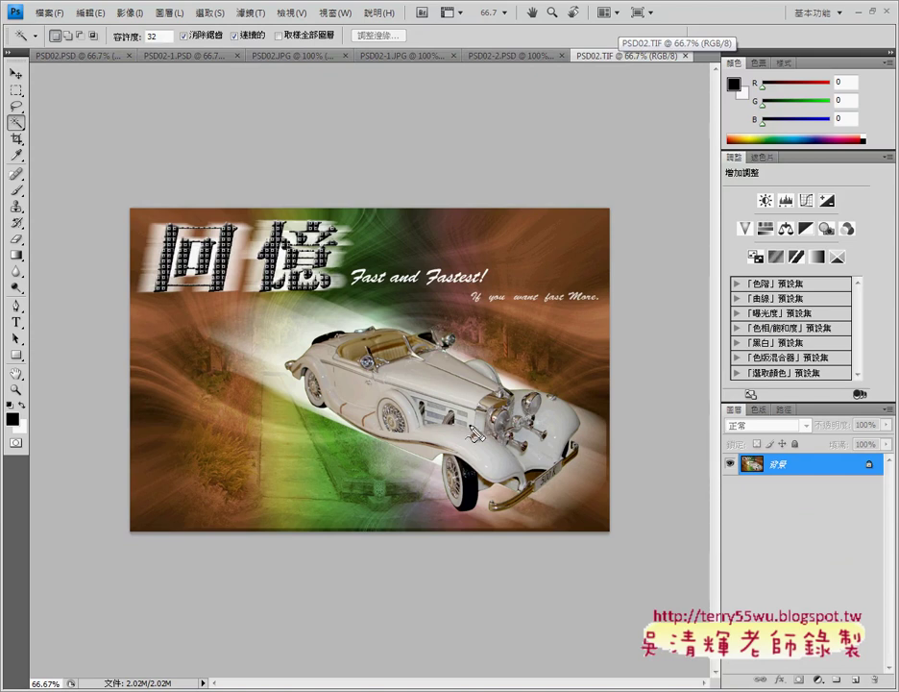
mouse_move(260, 392)
mouse_down()
mouse_move(426, 305)
mouse_move(286, 348)
mouse_move(449, 471)
mouse_up()
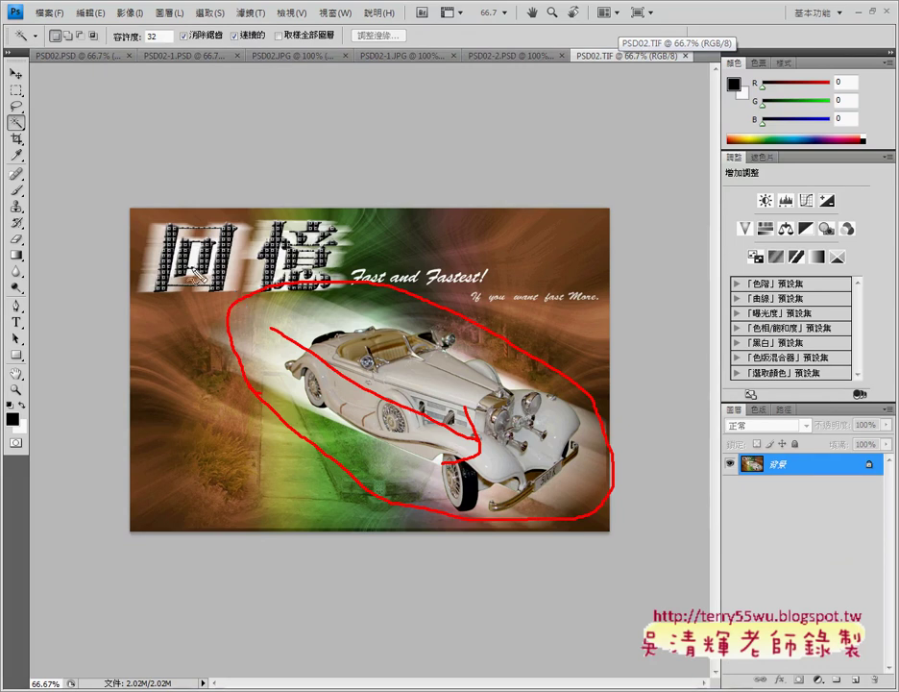
drag(202, 278, 676, 277)
drag(274, 154, 250, 457)
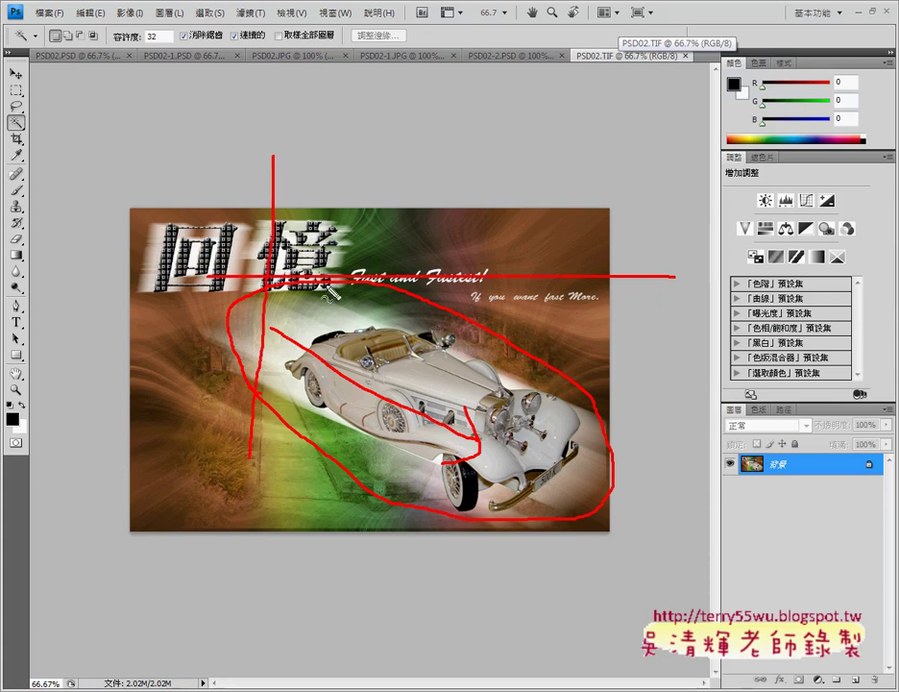
drag(675, 277, 682, 280)
drag(254, 105, 260, 133)
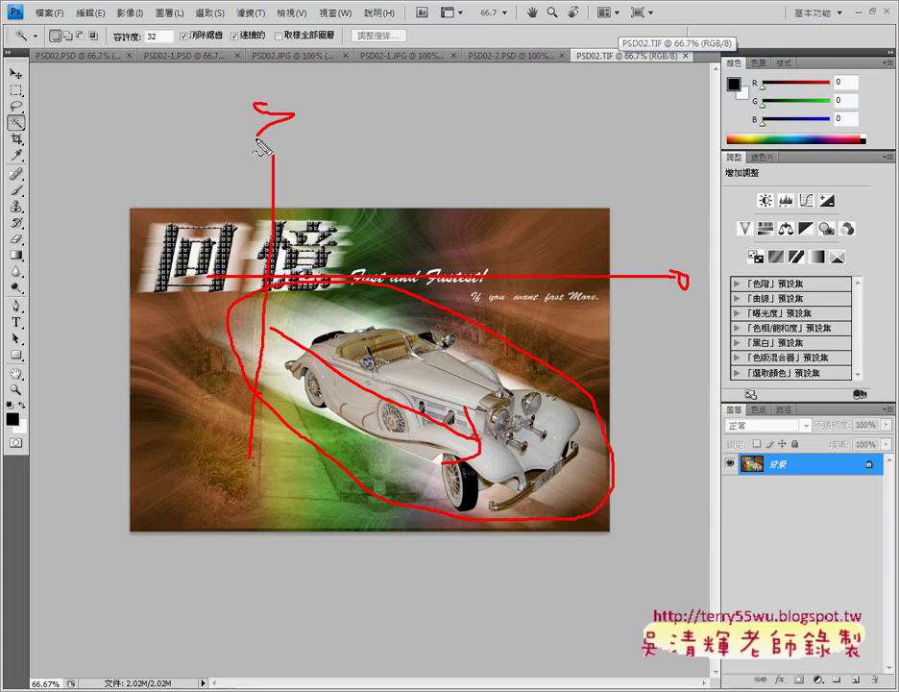
drag(313, 121, 317, 125)
mouse_move(94, 254)
mouse_down()
mouse_move(92, 286)
mouse_move(141, 252)
mouse_up()
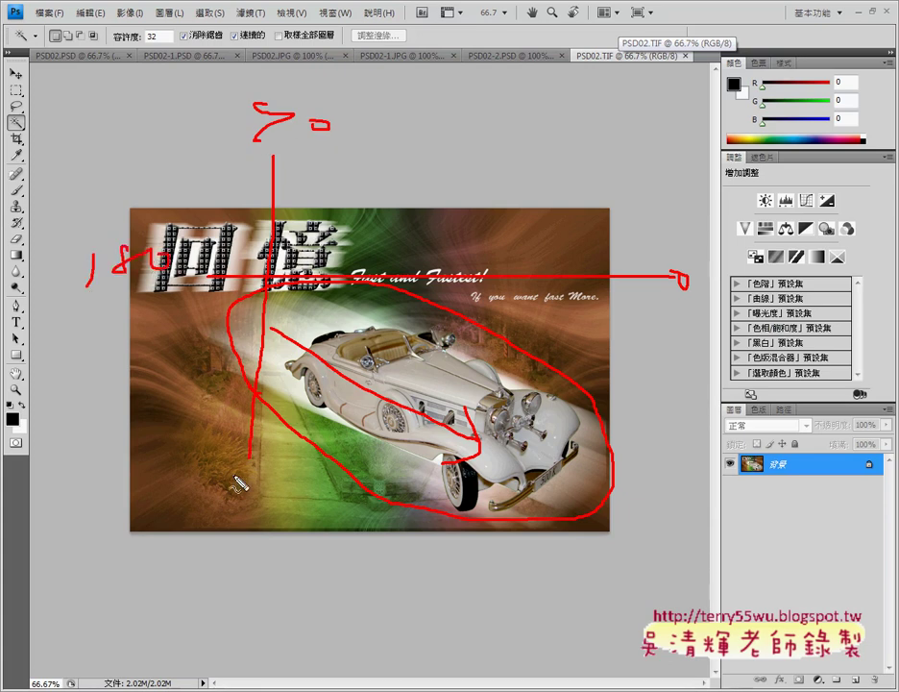
mouse_move(230, 471)
mouse_down()
mouse_move(243, 485)
mouse_move(228, 500)
mouse_up()
mouse_move(252, 472)
mouse_down()
mouse_move(240, 503)
mouse_move(271, 502)
mouse_move(288, 477)
mouse_up()
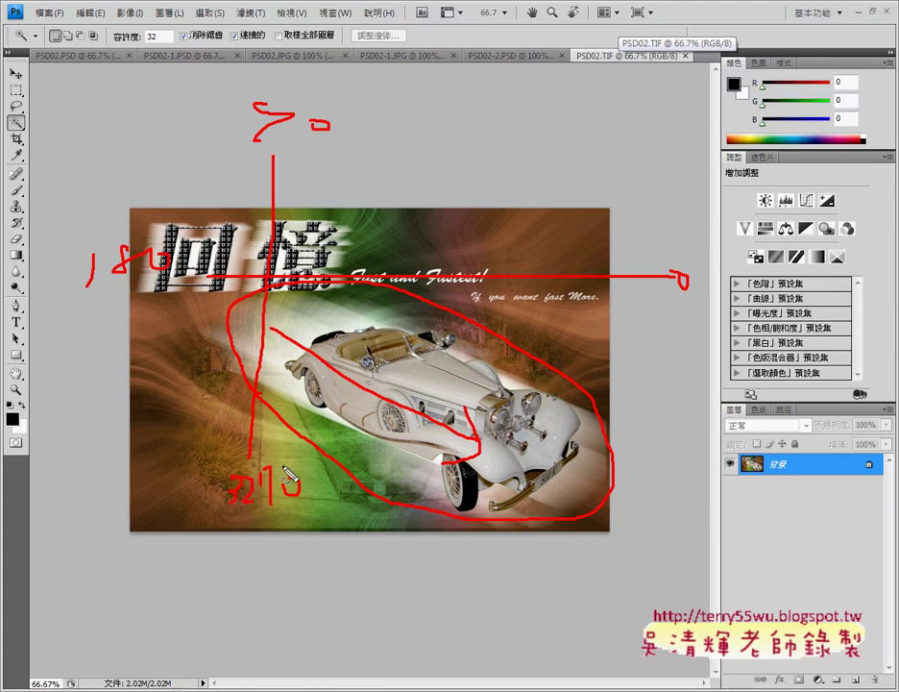
drag(252, 386, 309, 389)
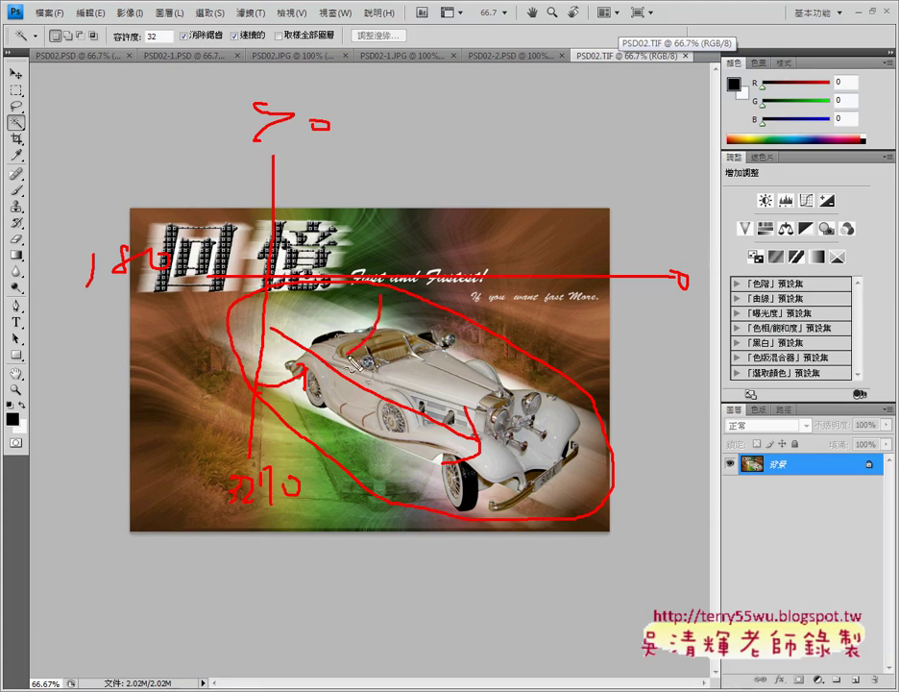
Mark the streak angle and direction across the car, then clear all annotations.
mouse_move(380, 290)
mouse_down()
mouse_move(366, 363)
mouse_move(419, 352)
mouse_move(437, 377)
mouse_up()
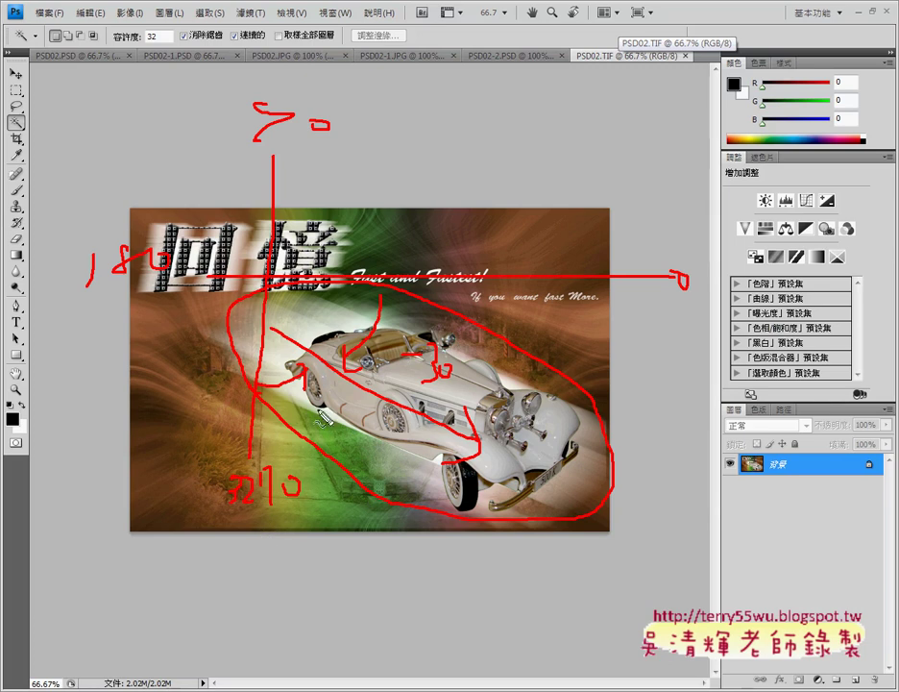
mouse_move(319, 424)
mouse_down()
mouse_move(327, 441)
mouse_move(355, 429)
mouse_up()
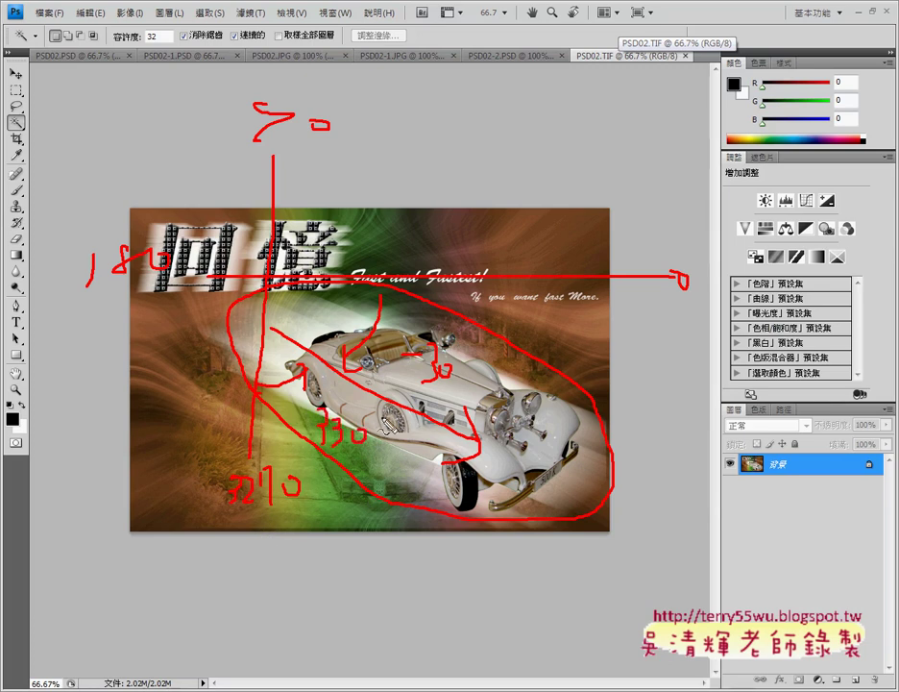
drag(393, 383, 451, 384)
drag(314, 449, 360, 449)
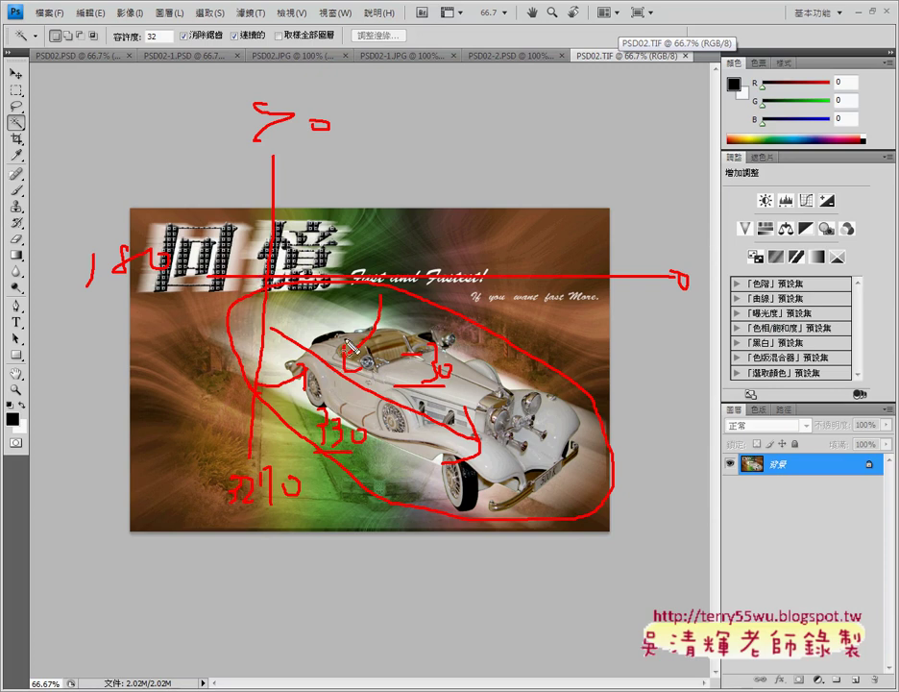
drag(274, 307, 476, 427)
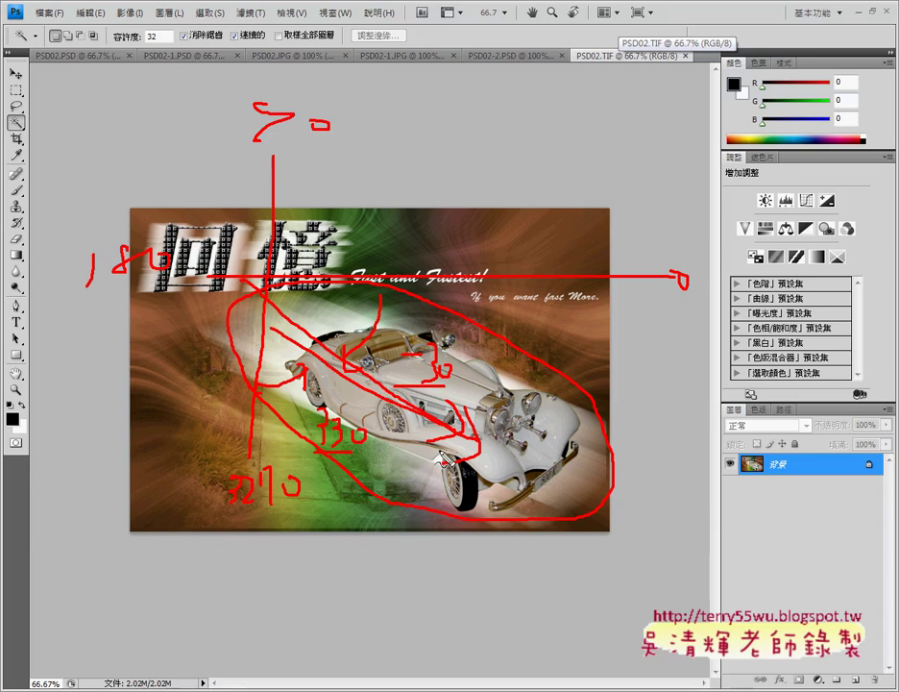
key(Escape)
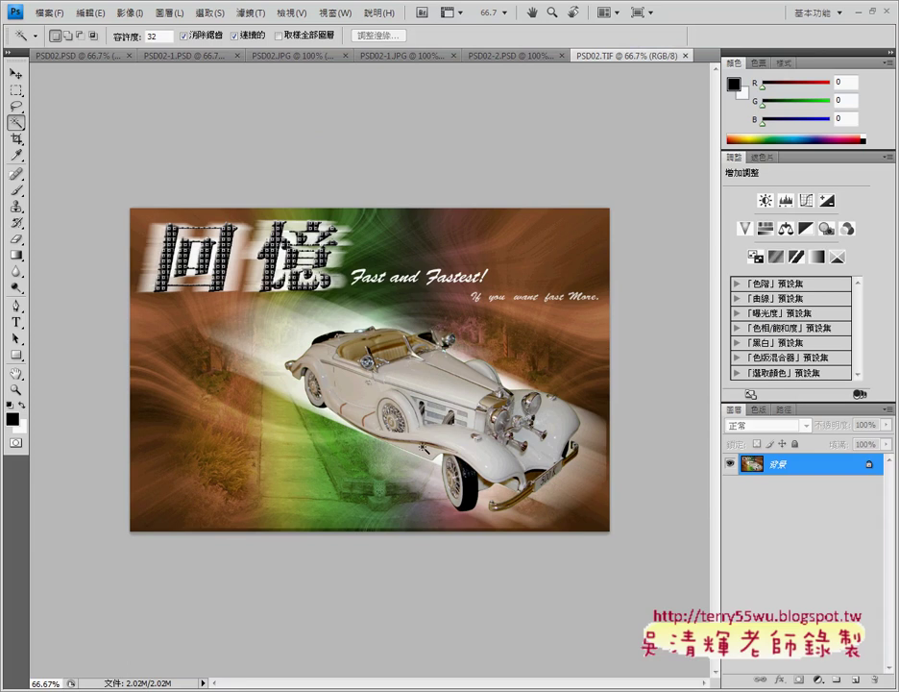
click(250, 12)
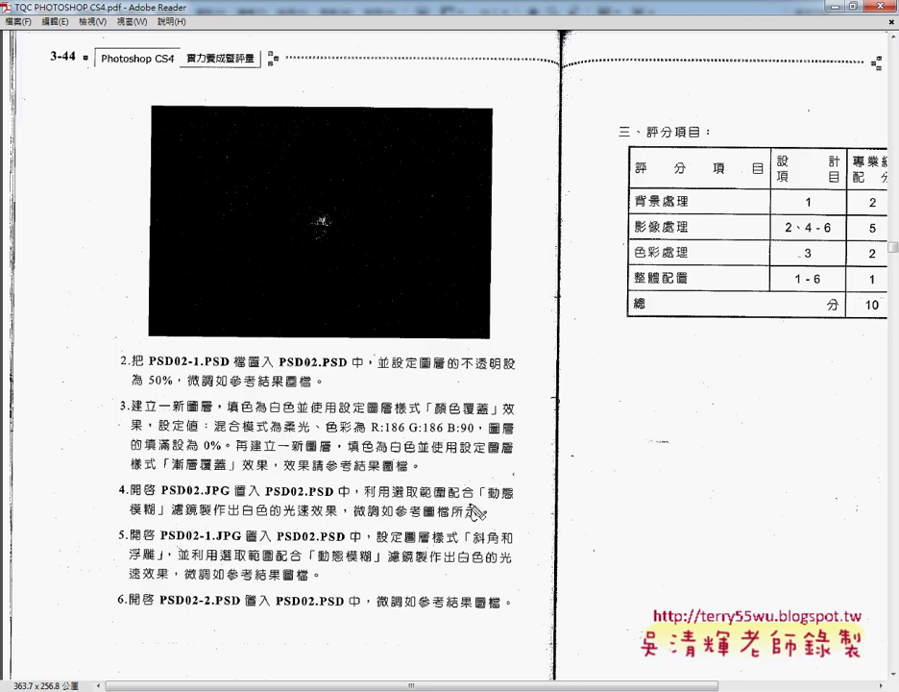
Underline 動態模糊 and 白色的光速效果 in step 4 of the exercise PDF.
drag(512, 498, 485, 497)
drag(132, 518, 152, 518)
drag(245, 524, 336, 525)
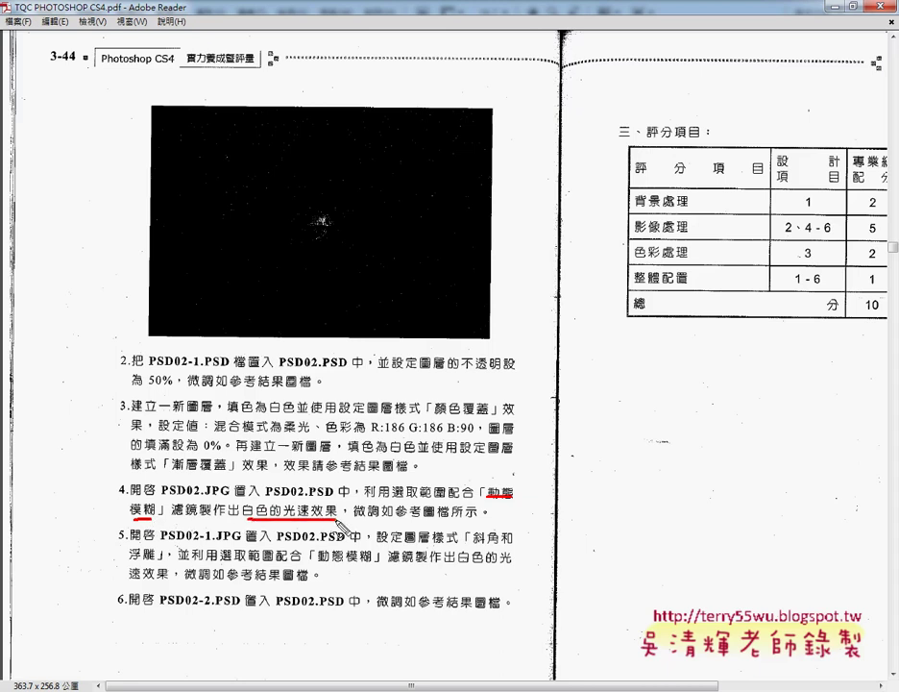
drag(245, 526, 342, 531)
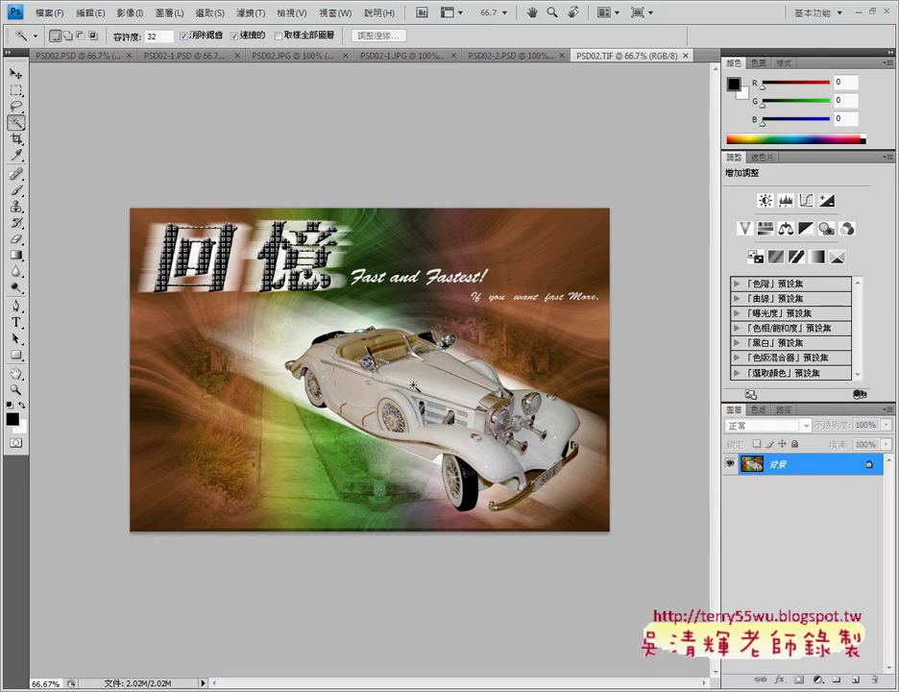
Paste the selected white car from PSD02.JPG into PSD02.PSD as layer 圖層 4.
click(85, 56)
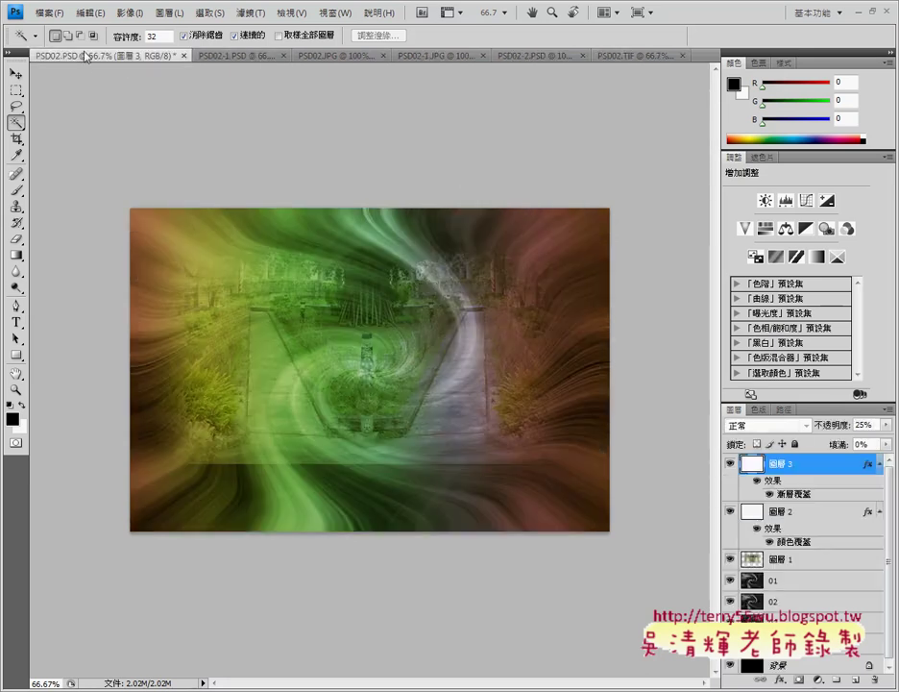
click(325, 55)
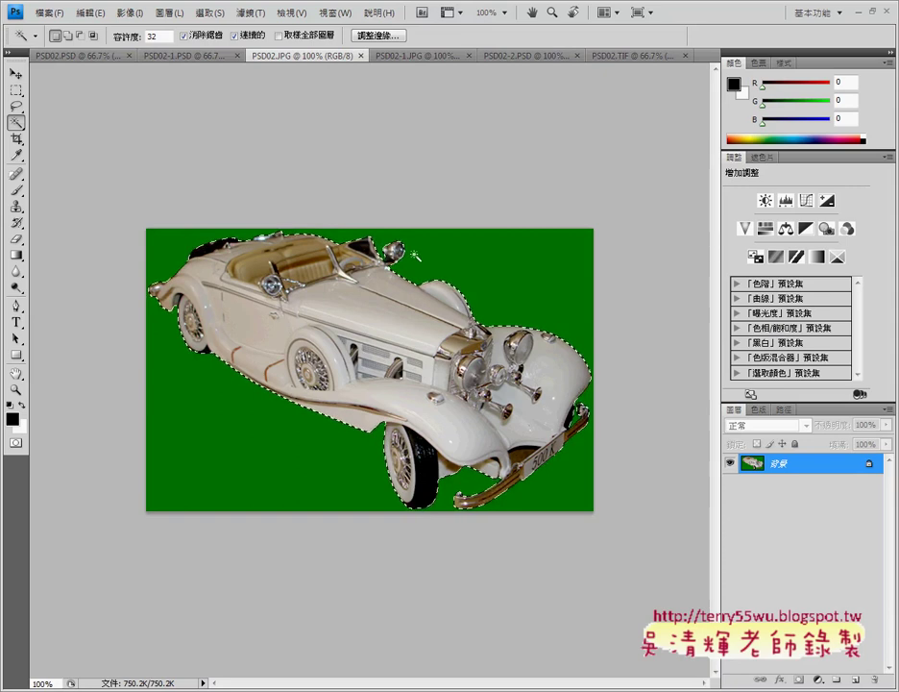
click(76, 55)
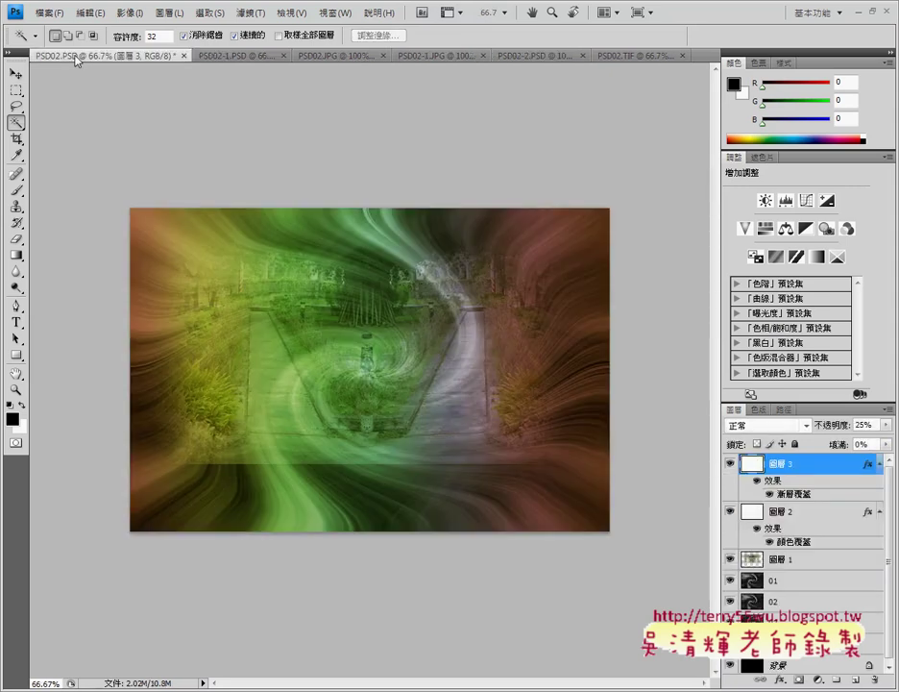
key(ctrl+v)
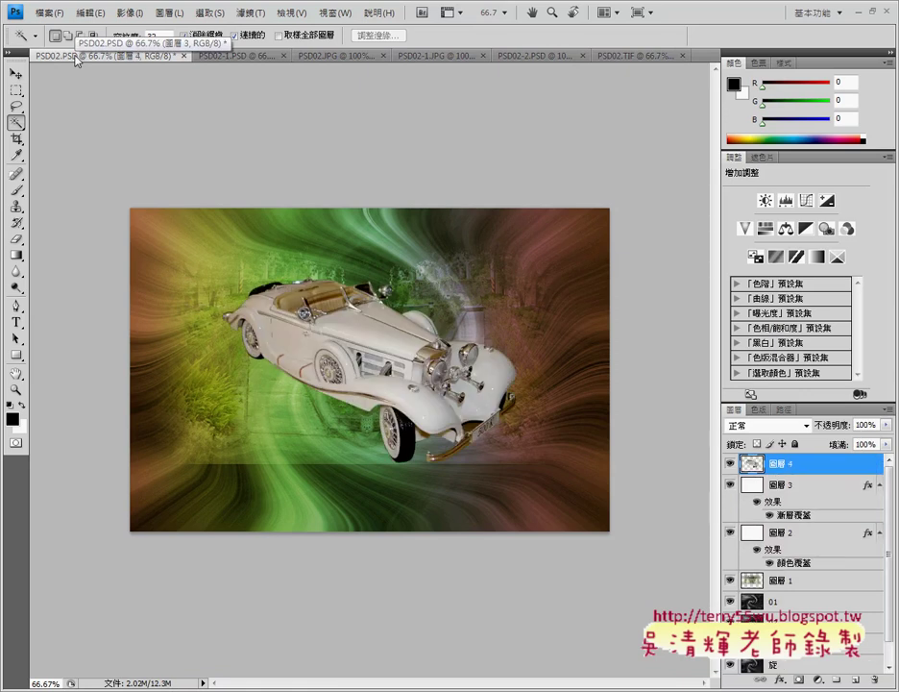
Drag the car lower and right with the Move tool, checking placement against PSD02.TIF.
click(15, 73)
drag(389, 369, 455, 417)
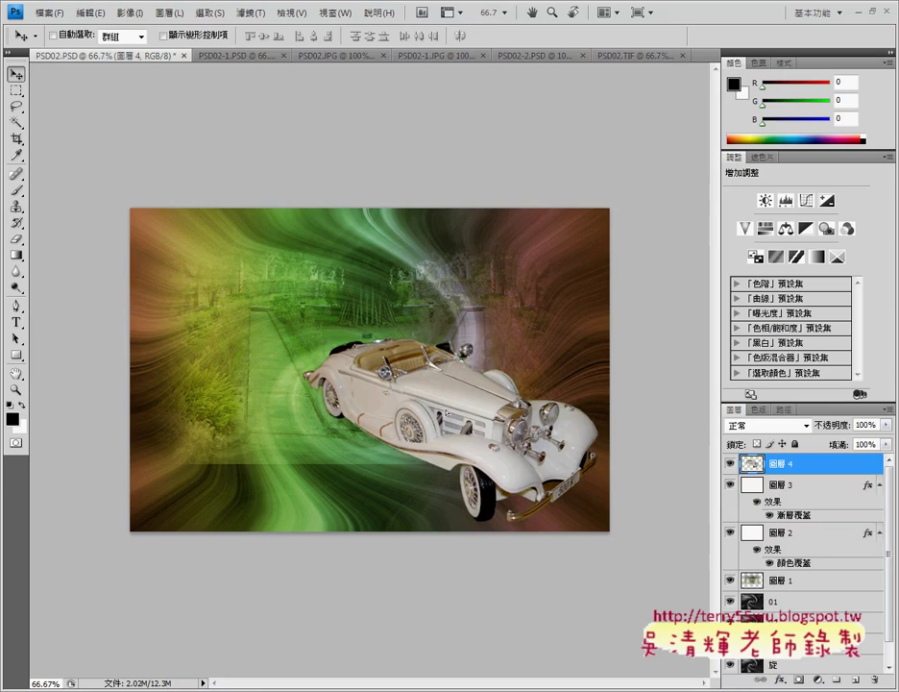
click(643, 57)
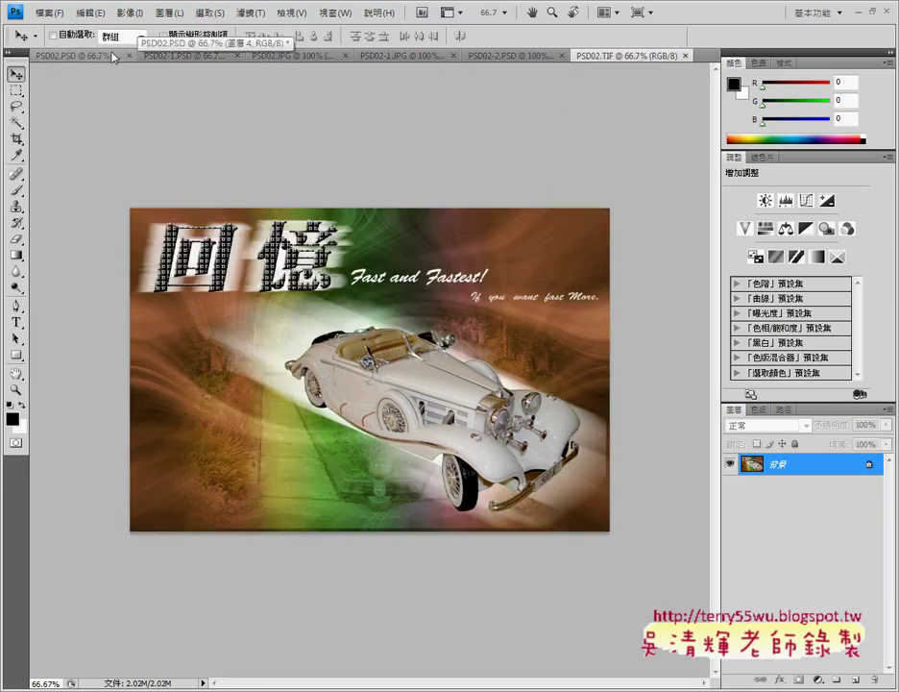
click(77, 56)
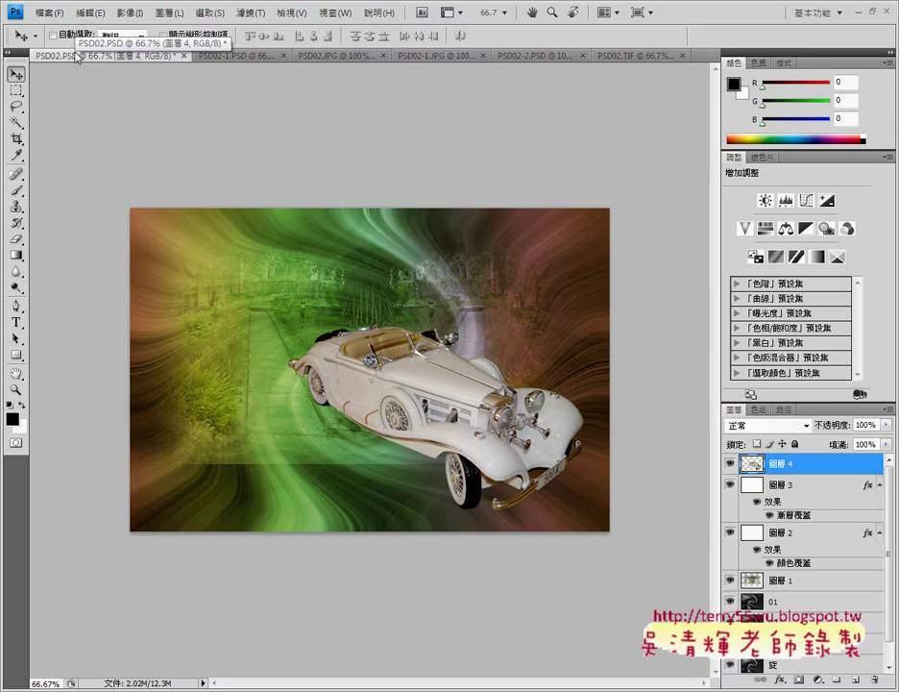
click(626, 56)
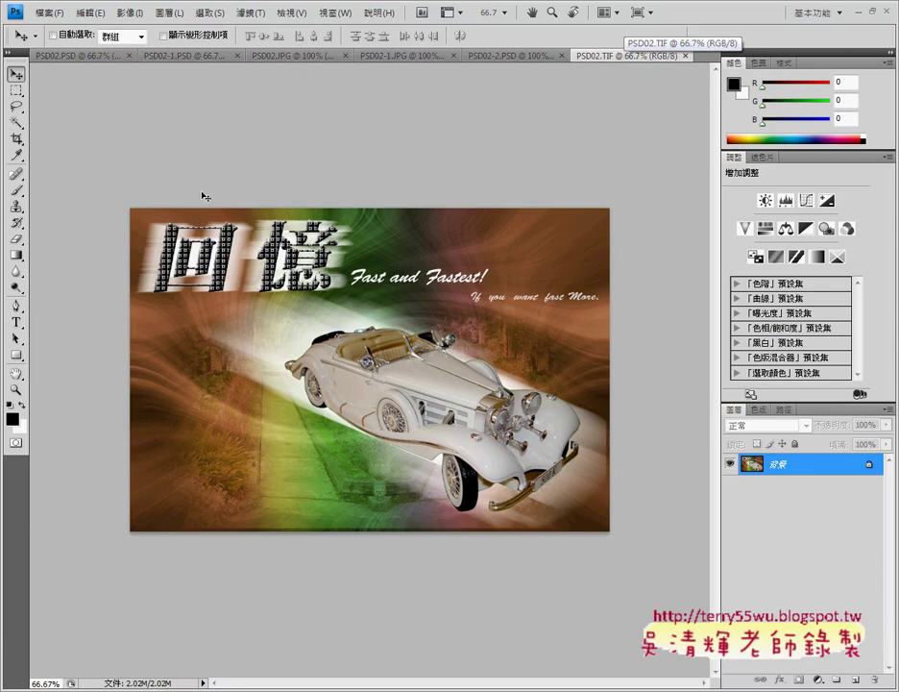
click(76, 55)
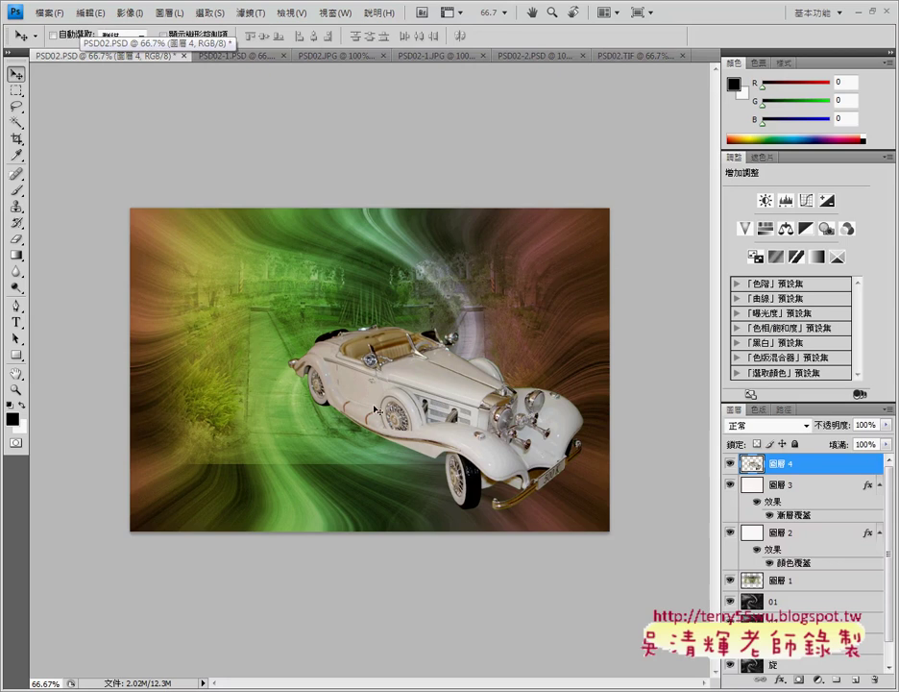
right_click(757, 465)
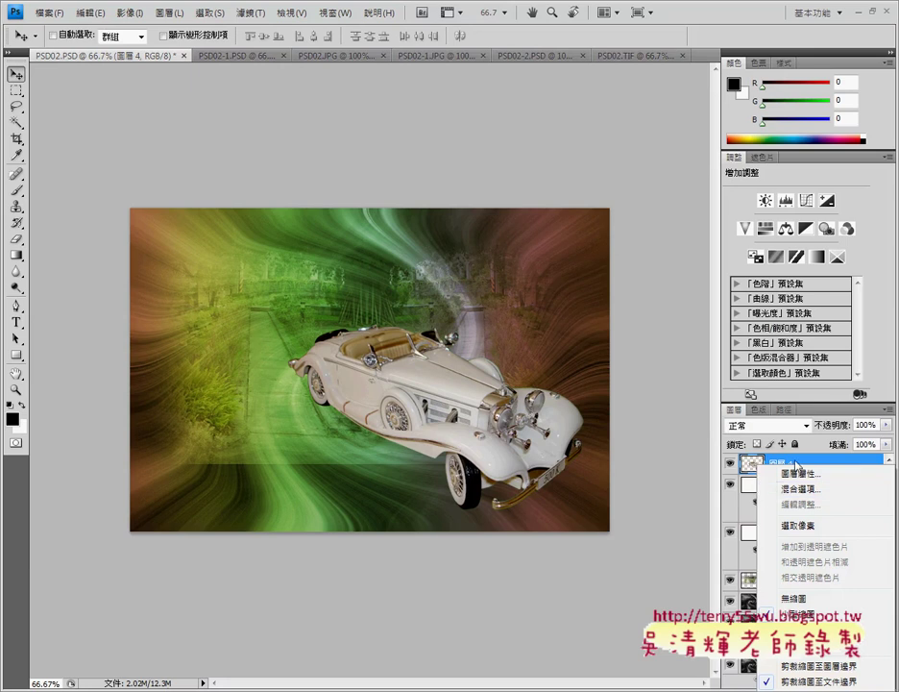
click(795, 465)
right_click(780, 470)
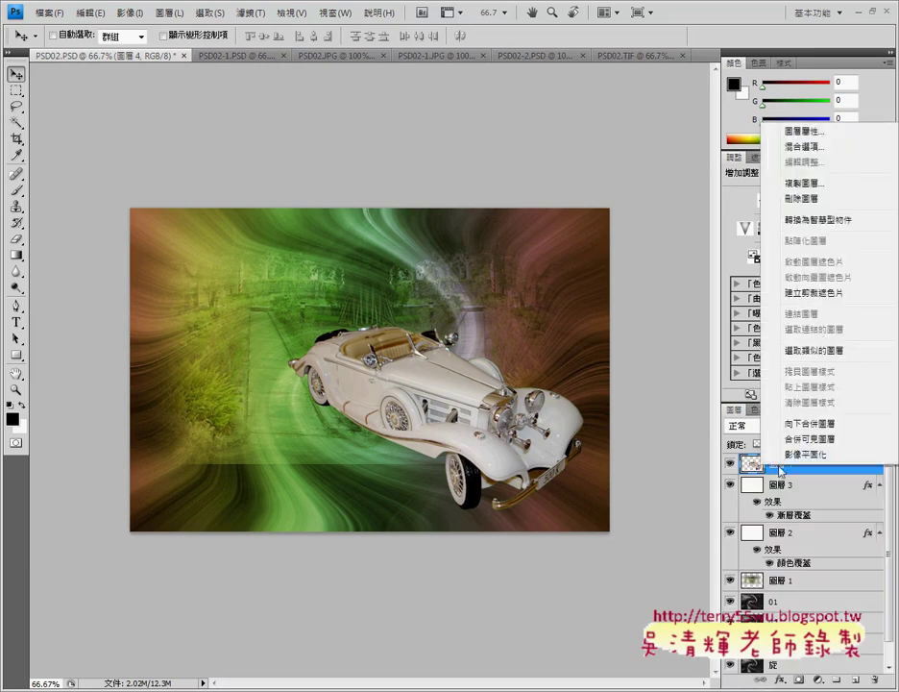
Duplicate the 圖層 4 car layer, naming the copy 車(背景).
click(774, 182)
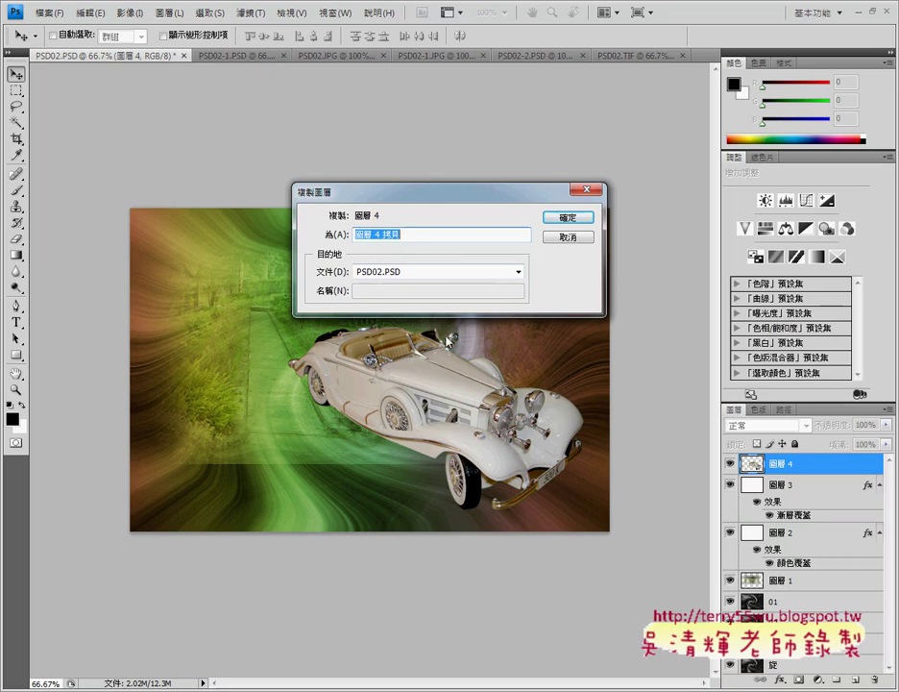
text(Te)
key(BackSpace)
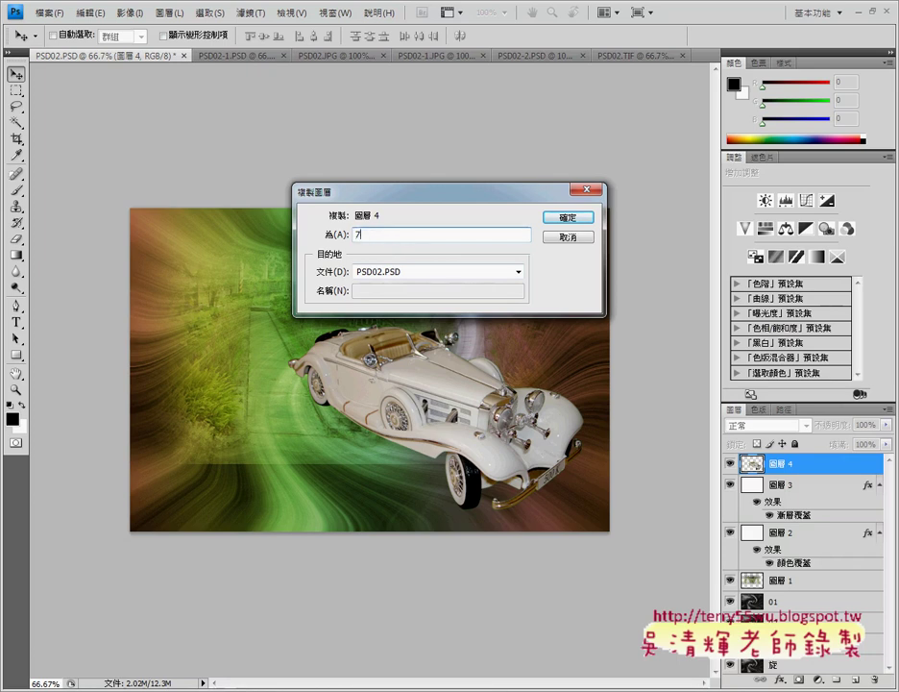
key(BackSpace)
text(.)
key(BackSpace)
text(.)
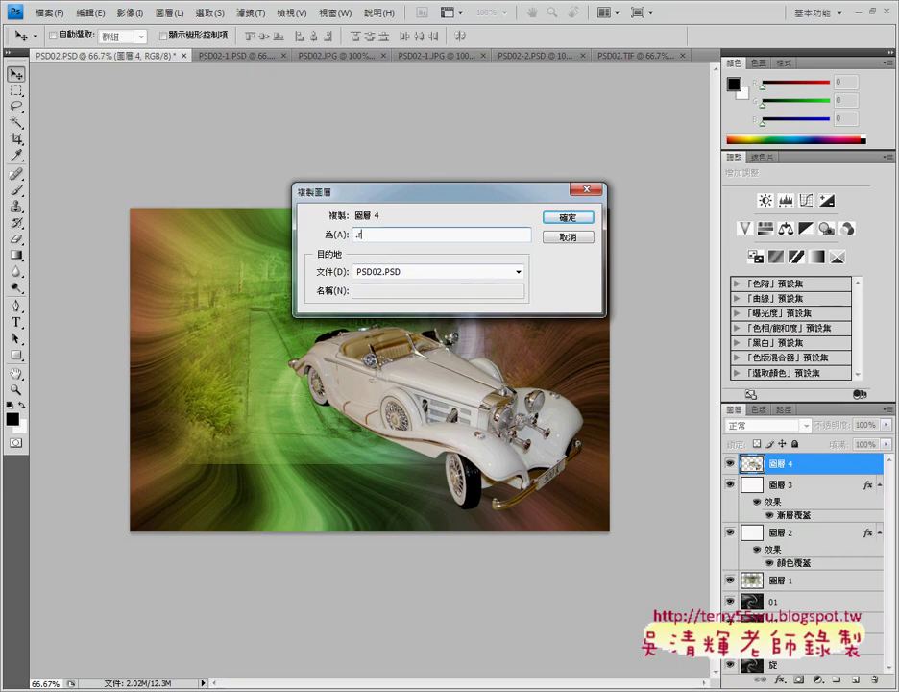
key(BackSpace)
text(惠)
text(()
text(ㄱㄟ))
text(背景)
key(Return)
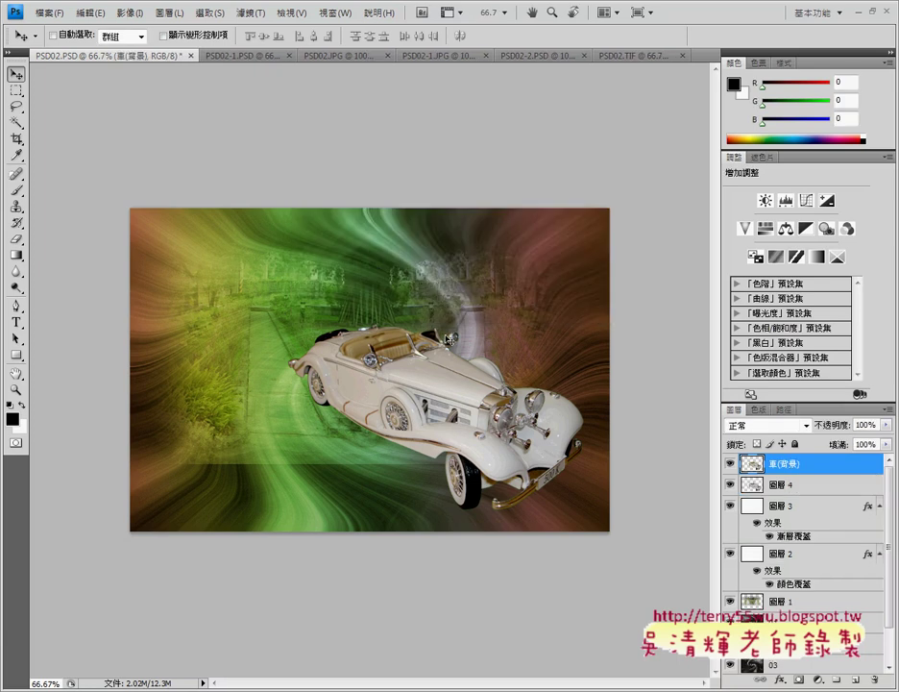
Rename 圖層 4 to 車, drag it above 車(背景), and select 車(背景).
click(783, 486)
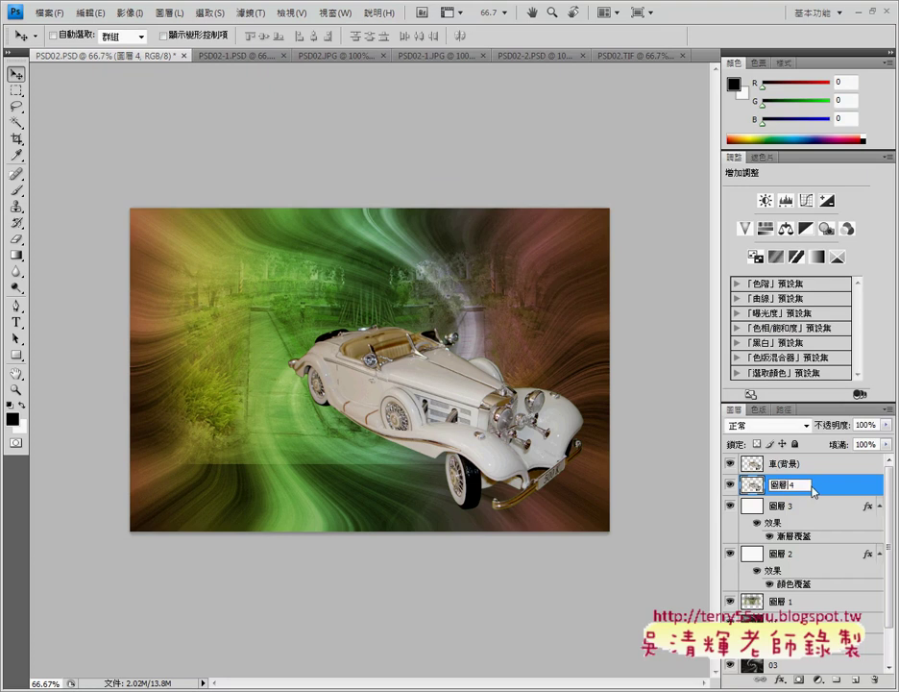
double_click(782, 485)
text(車)
key(Return)
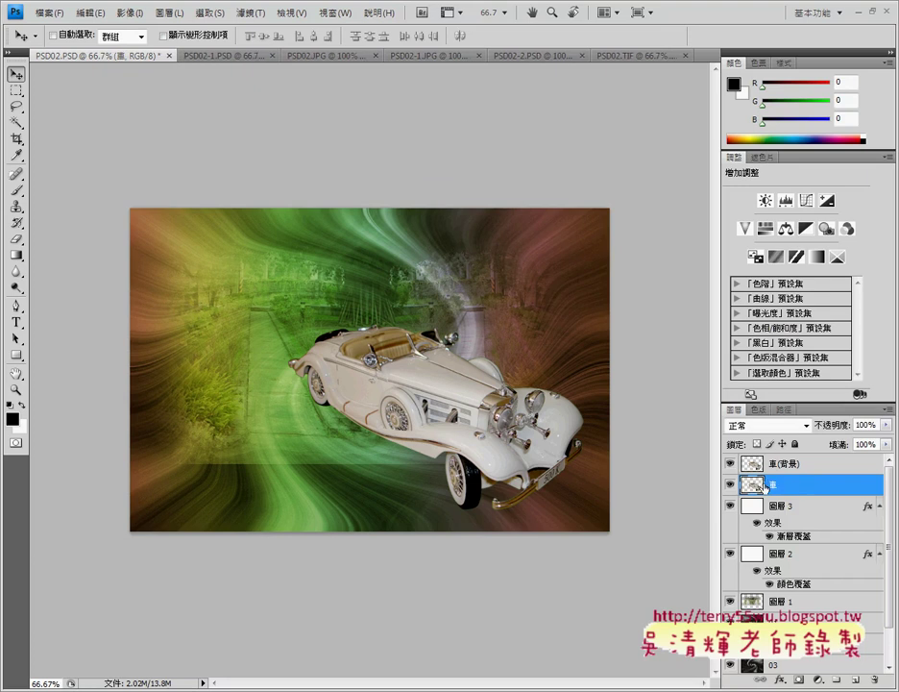
drag(755, 486, 748, 459)
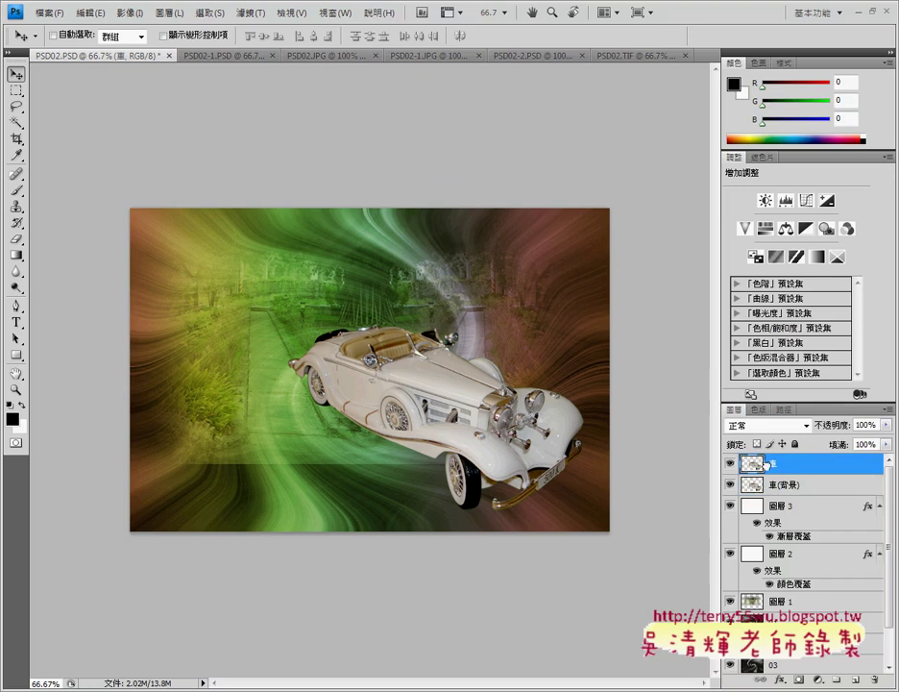
click(788, 485)
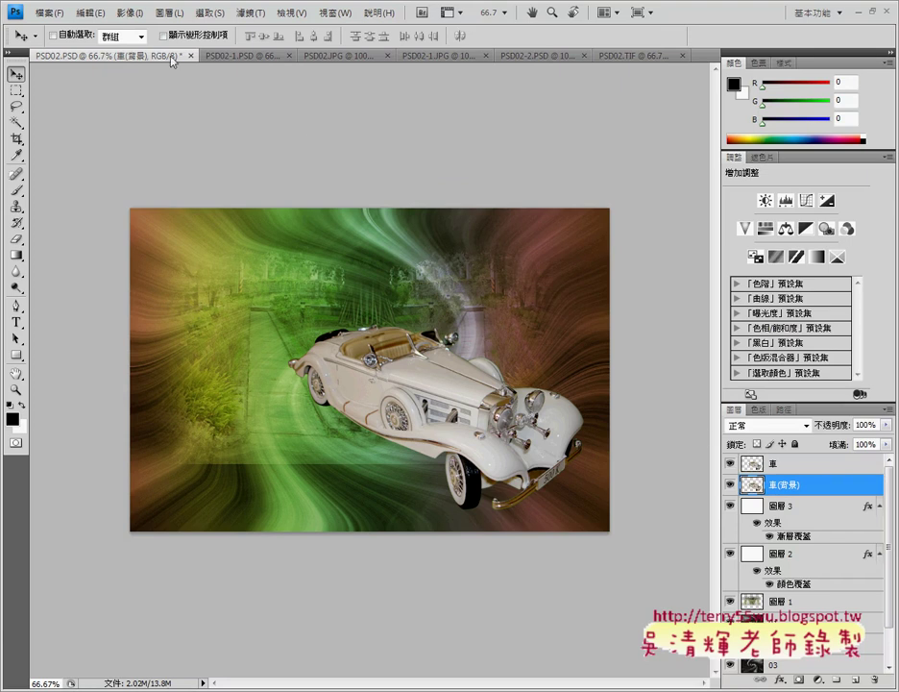
click(89, 12)
click(106, 226)
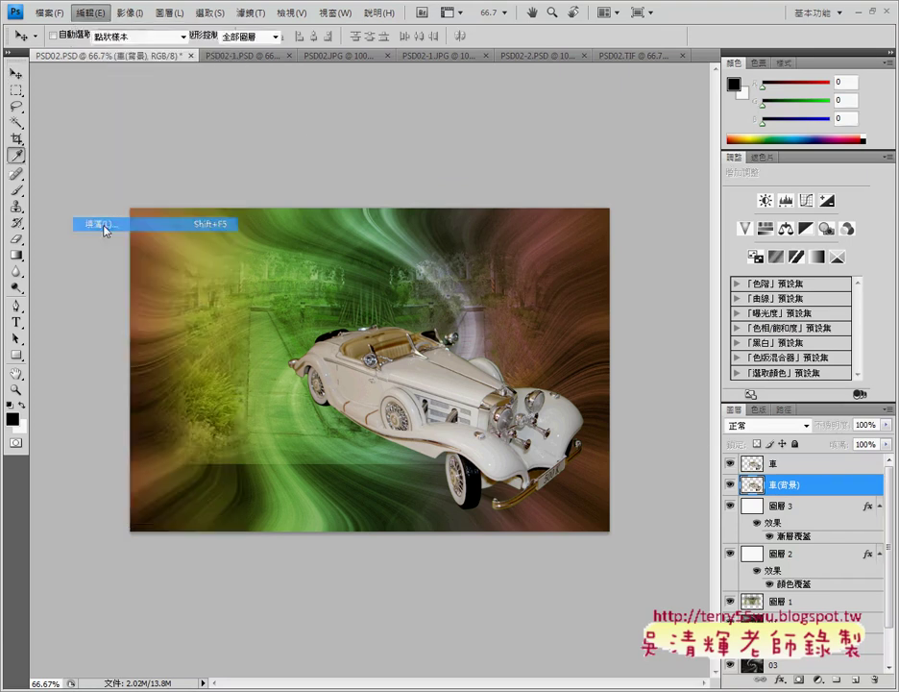
click(530, 204)
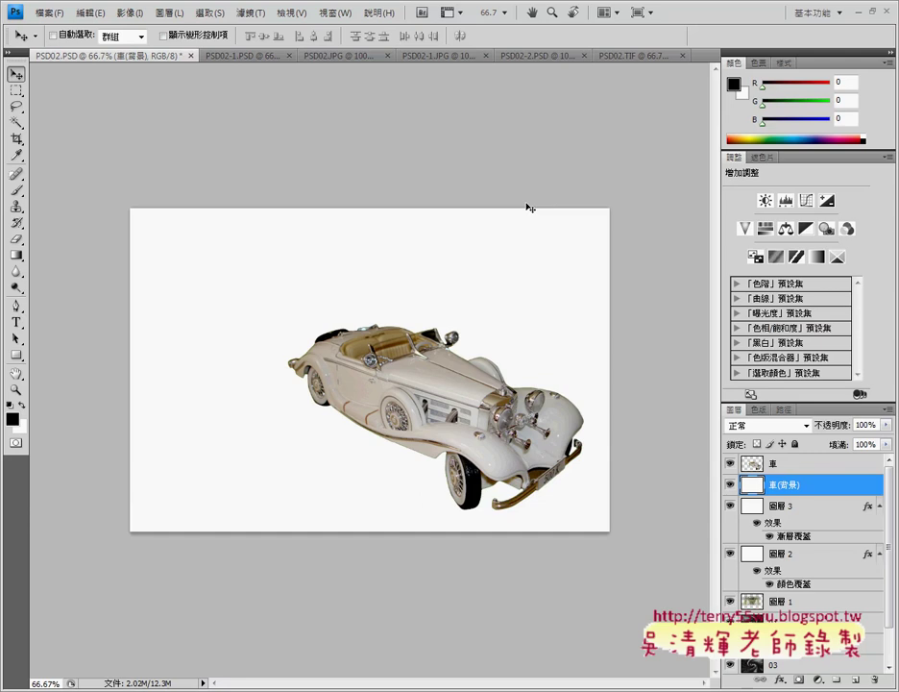
key(ctrl+z)
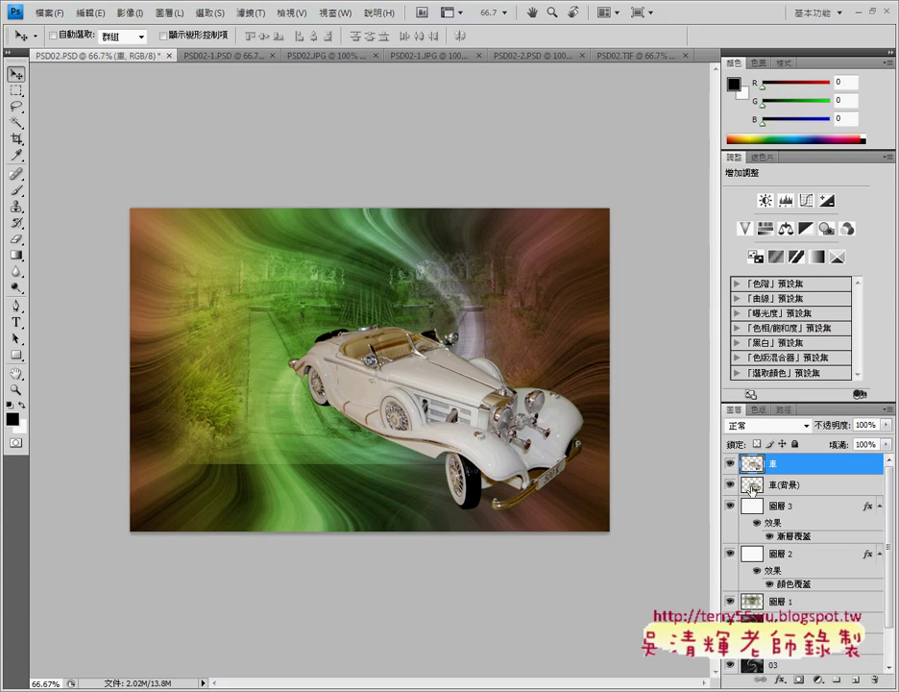
click(754, 488)
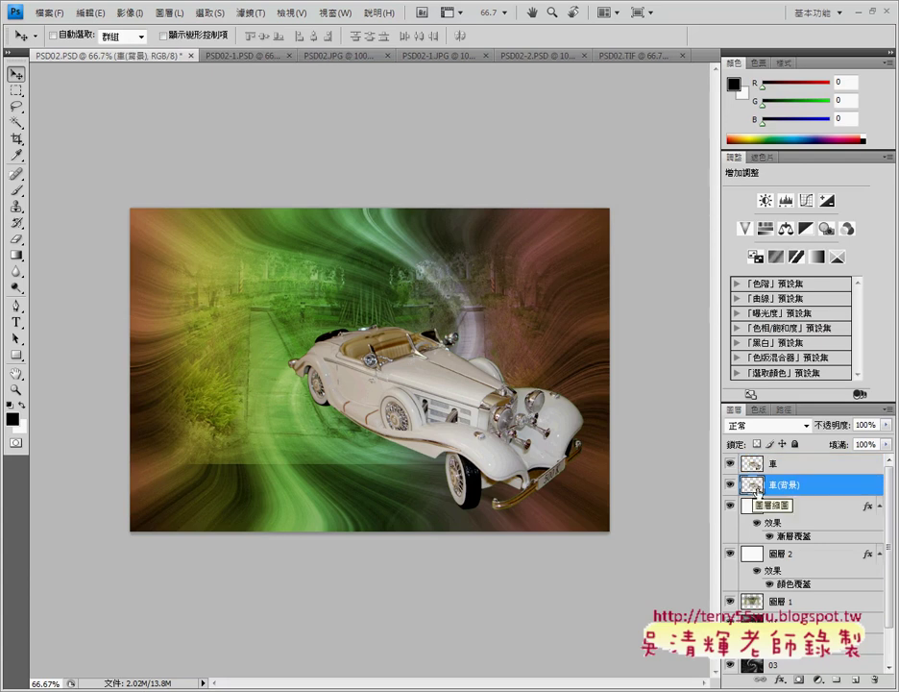
Load 車(背景)'s car pixels as a selection, fill them with solid white, then switch to the 車 layer.
right_click(753, 488)
click(786, 321)
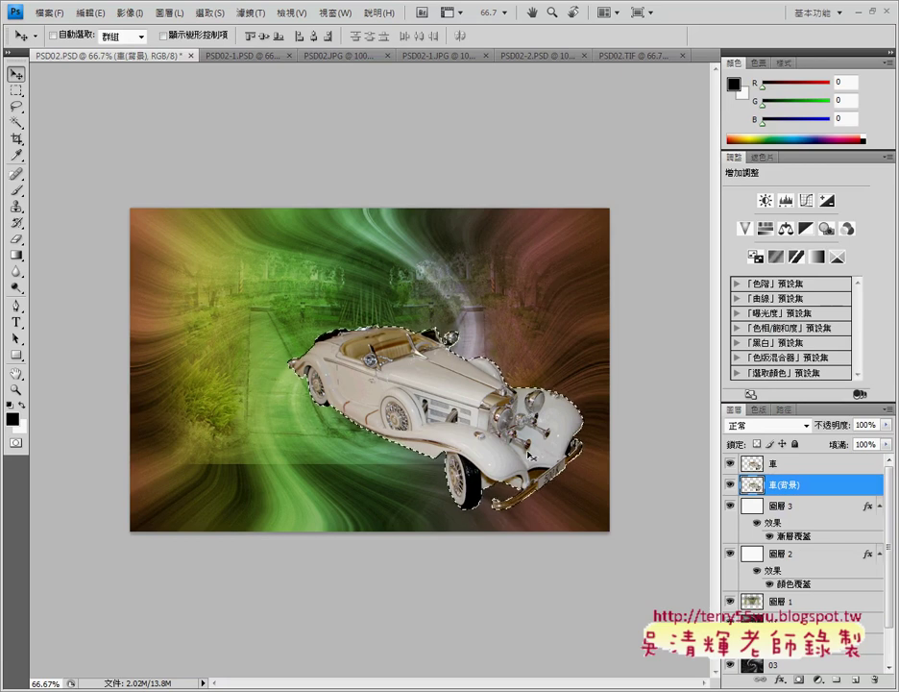
click(86, 12)
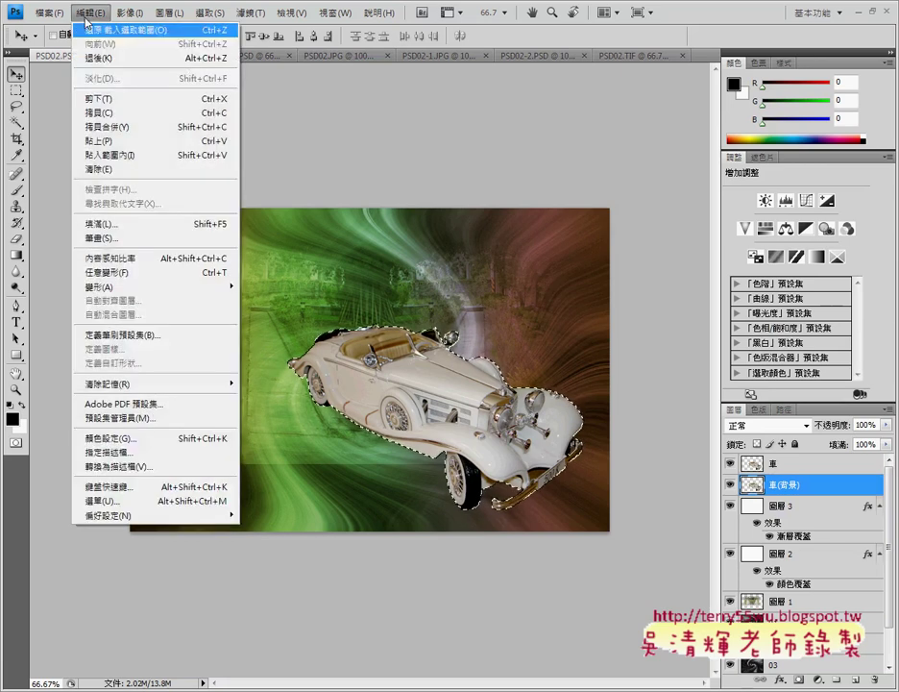
click(96, 222)
click(518, 151)
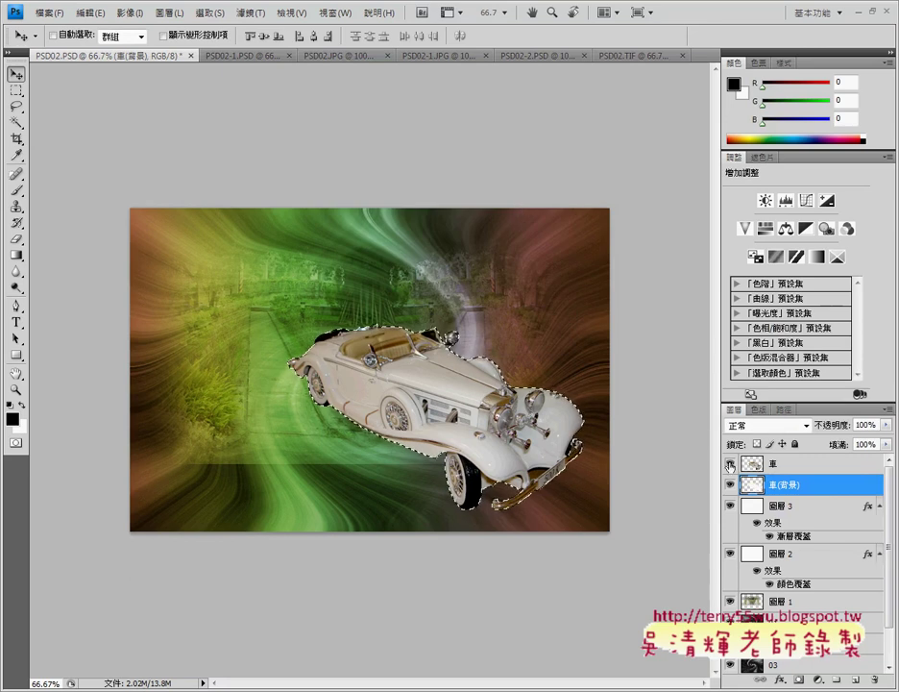
click(805, 466)
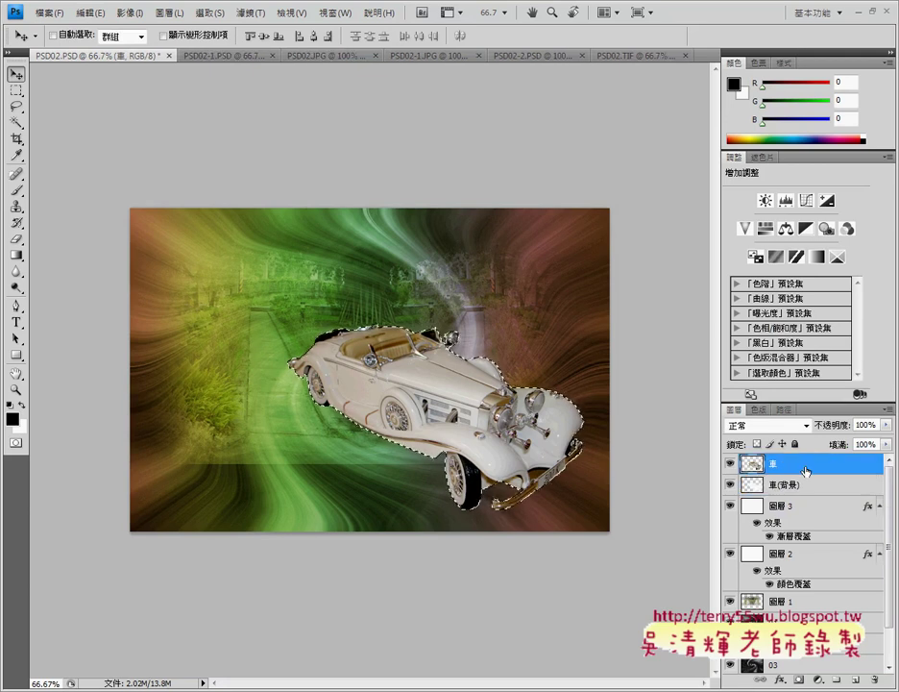
key(ctrl+BackSpace)
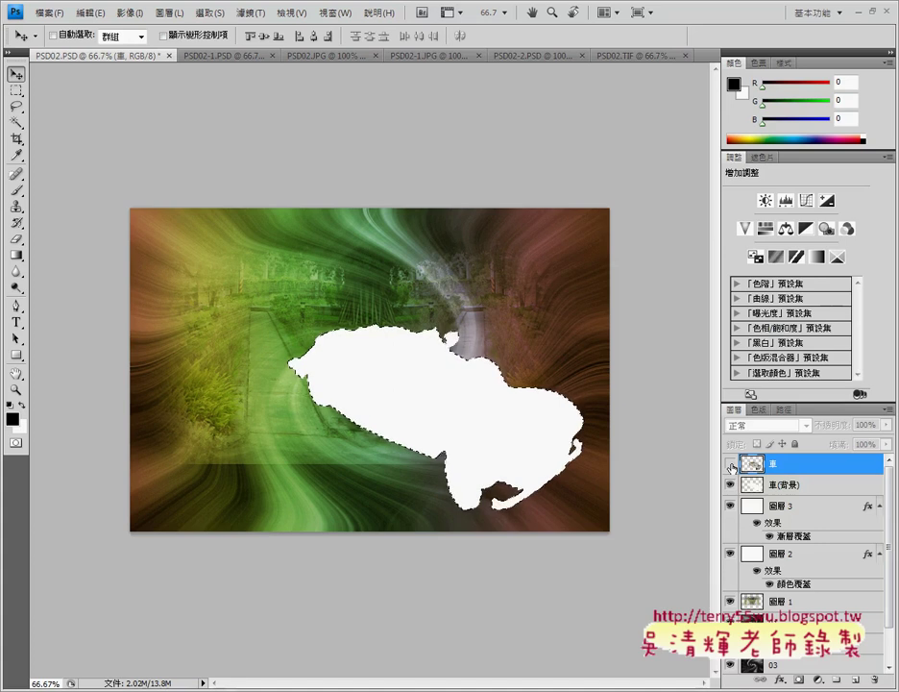
click(731, 463)
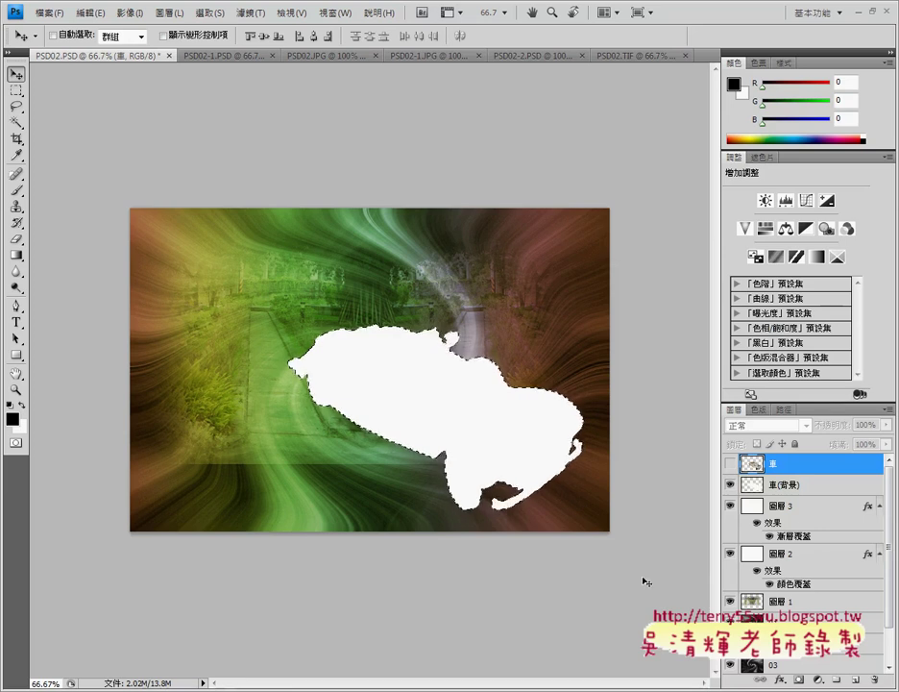
click(808, 492)
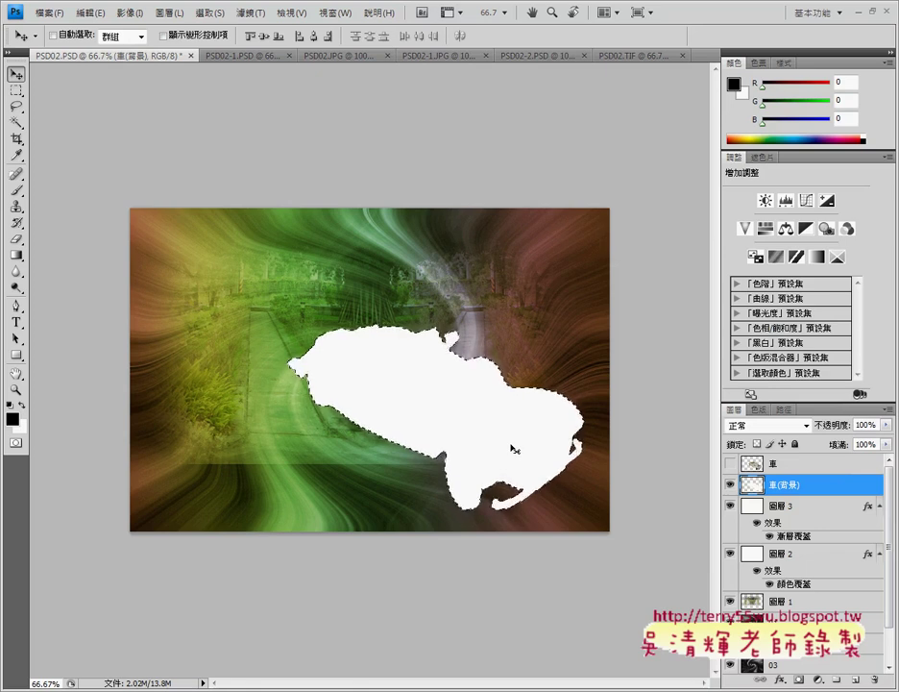
click(249, 12)
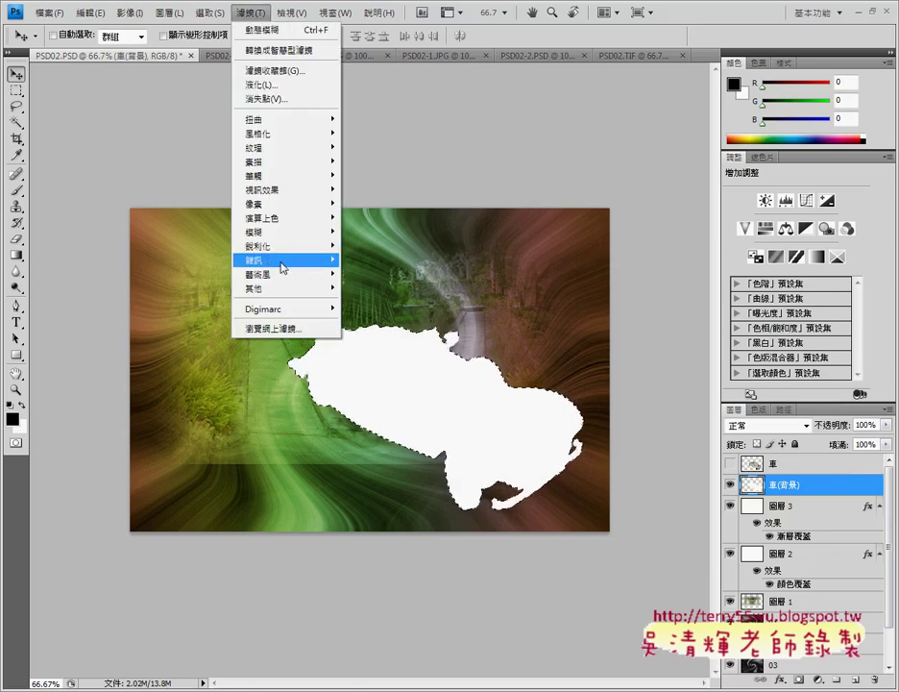
mouse_move(284, 232)
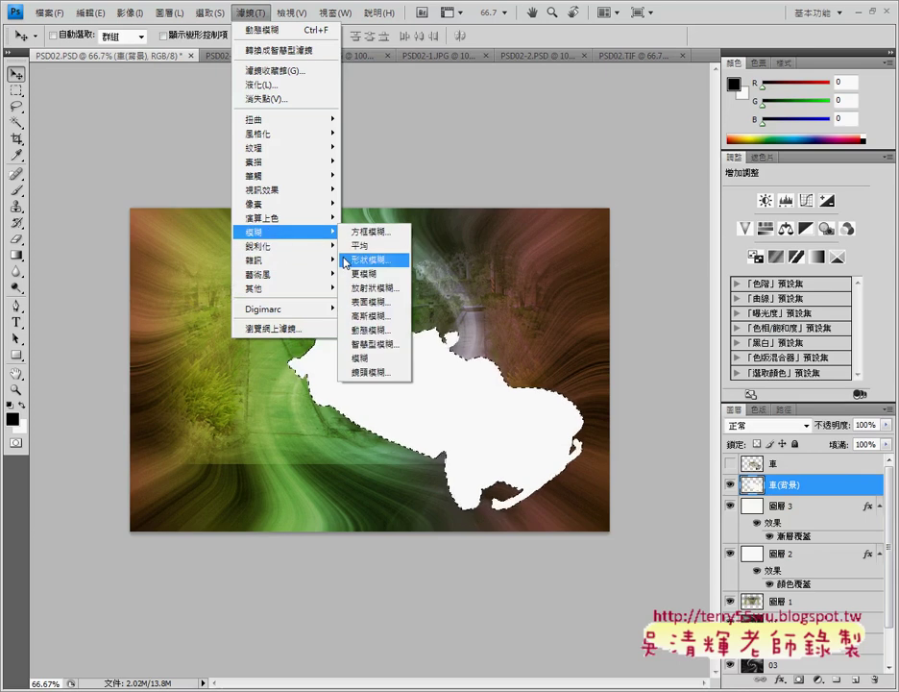
click(370, 330)
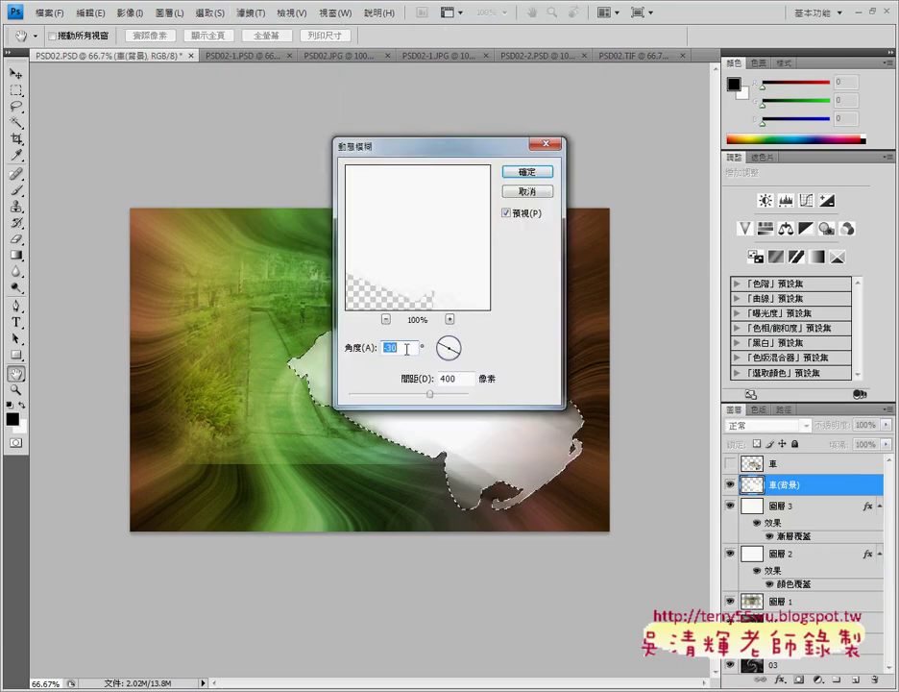
drag(443, 158, 695, 171)
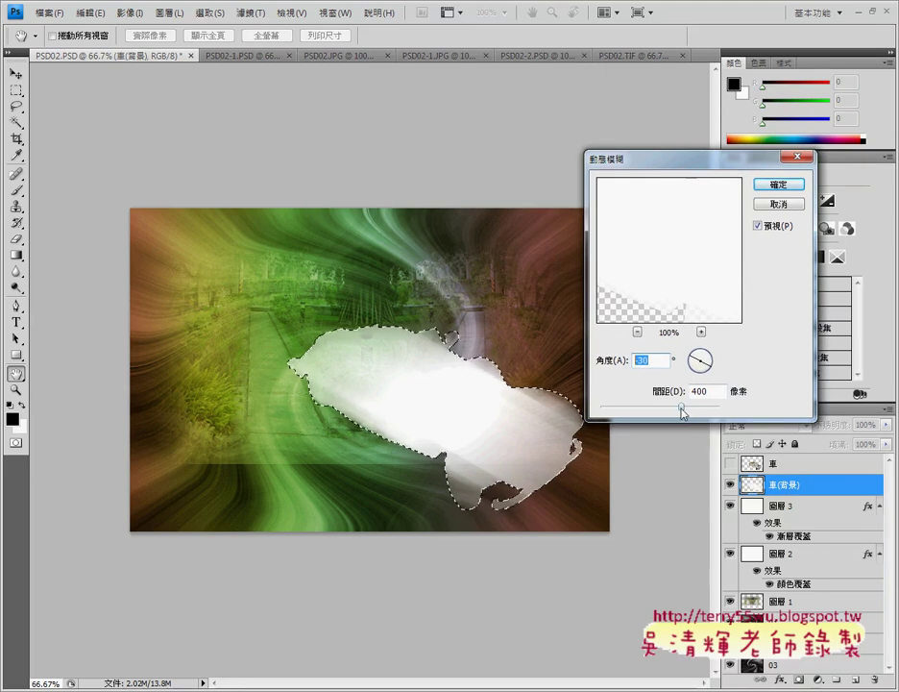
click(780, 183)
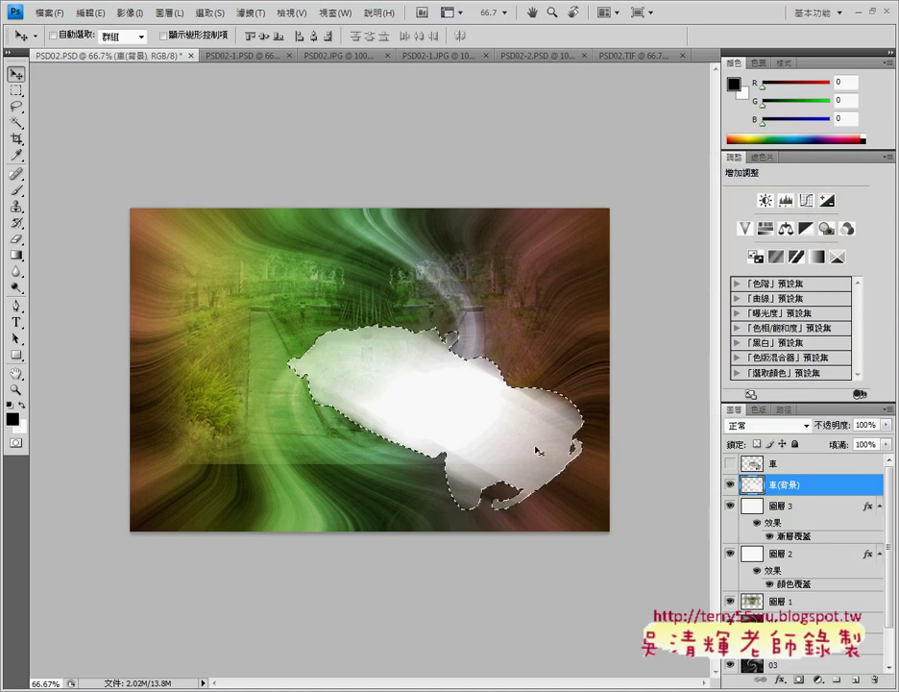
key(ctrl+z)
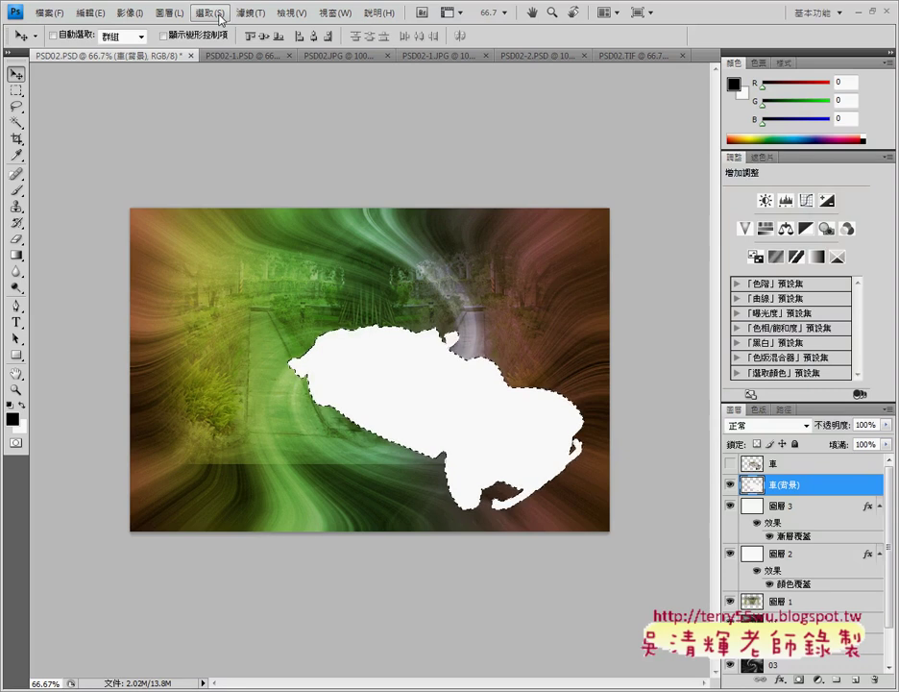
Deselect the white car silhouette and bring up the Motion Blur filter.
click(221, 16)
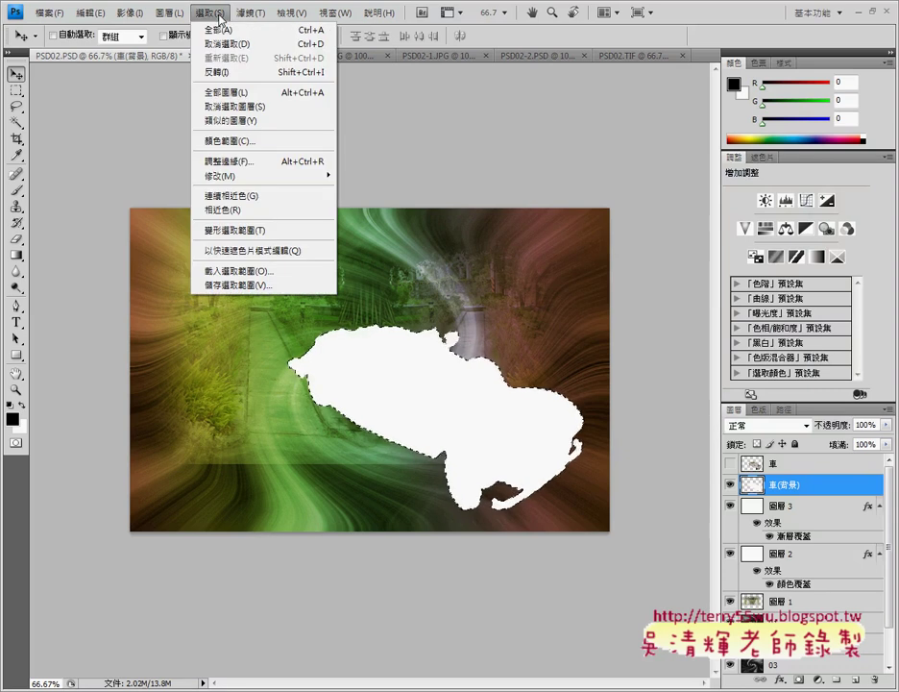
click(225, 45)
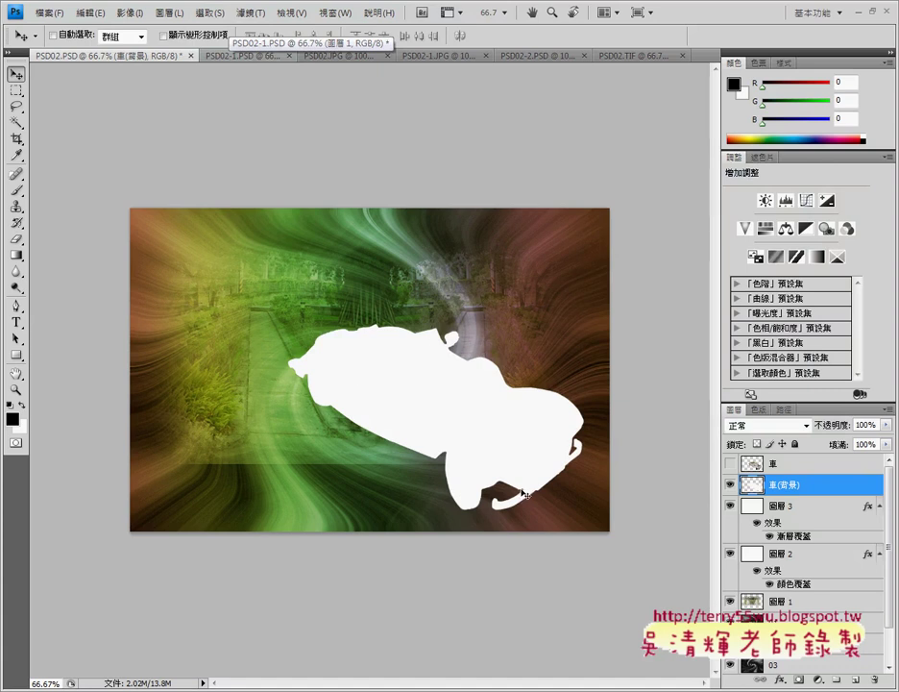
click(251, 12)
mouse_move(272, 231)
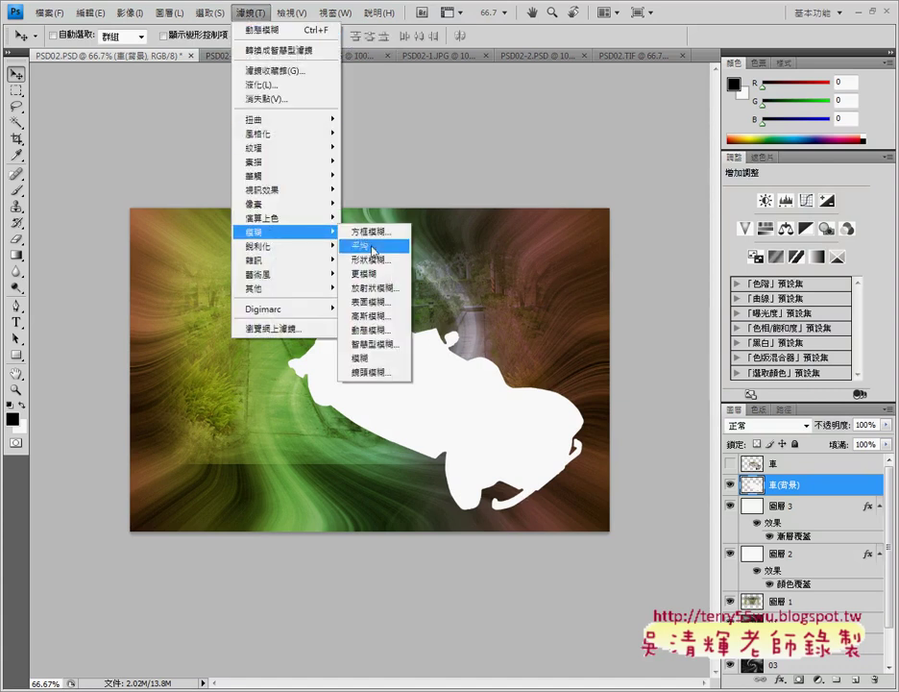
click(383, 330)
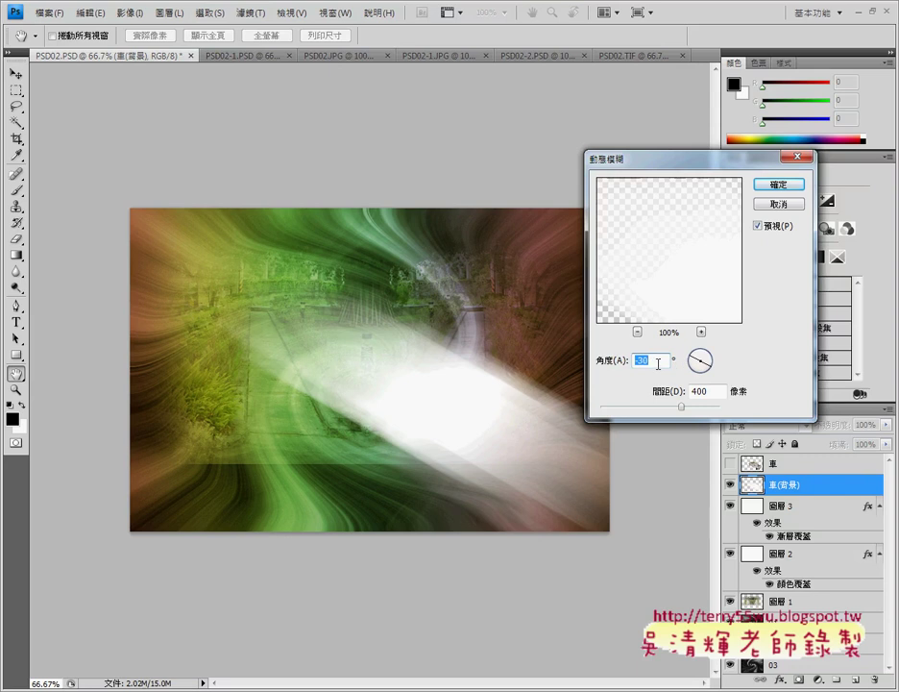
Apply Motion Blur with angle -30° and distance 400 pixels.
text(33)
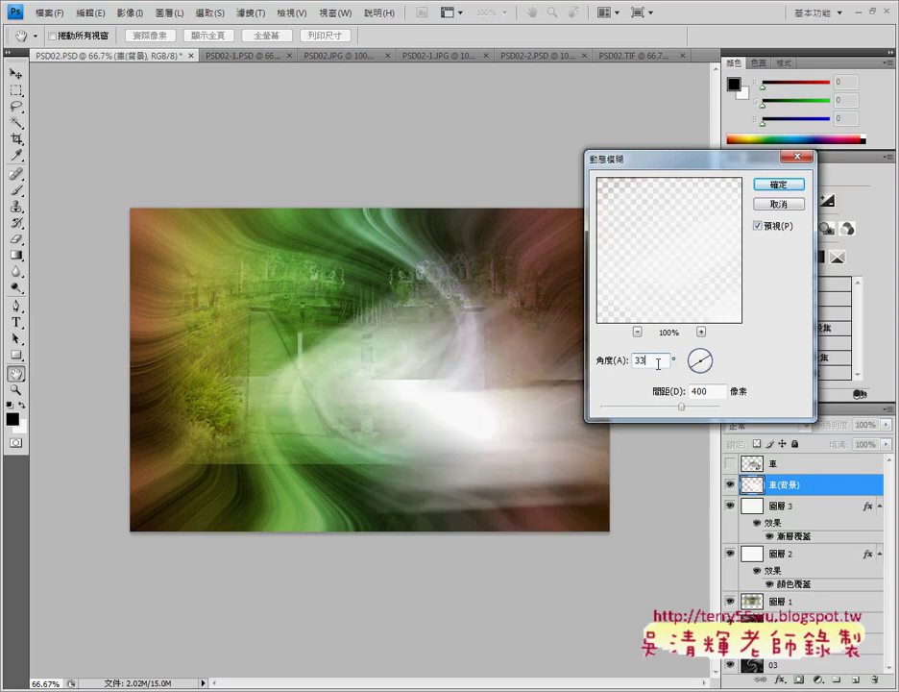
text(0)
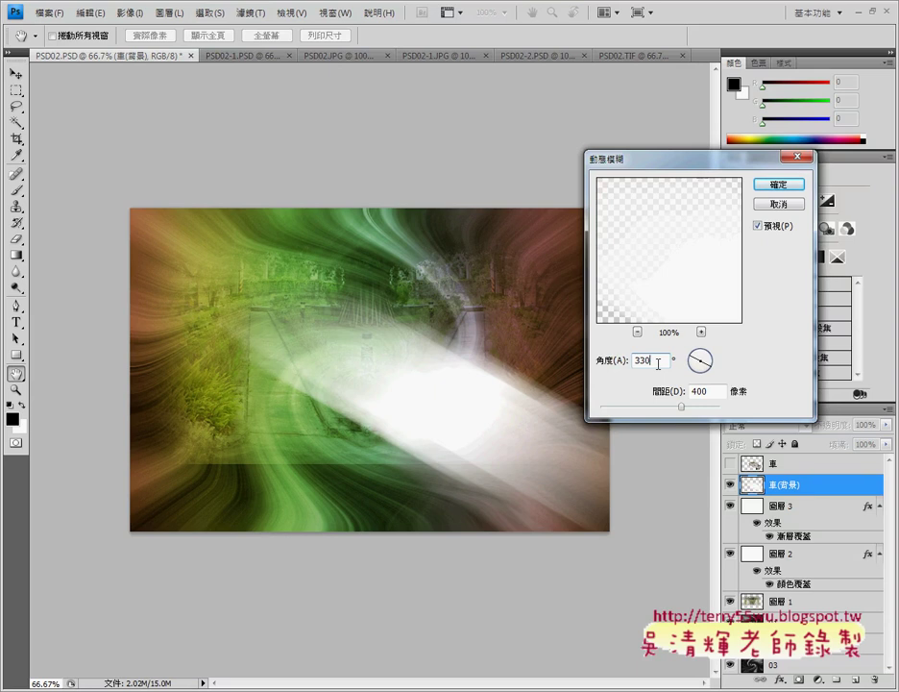
drag(235, 136, 390, 139)
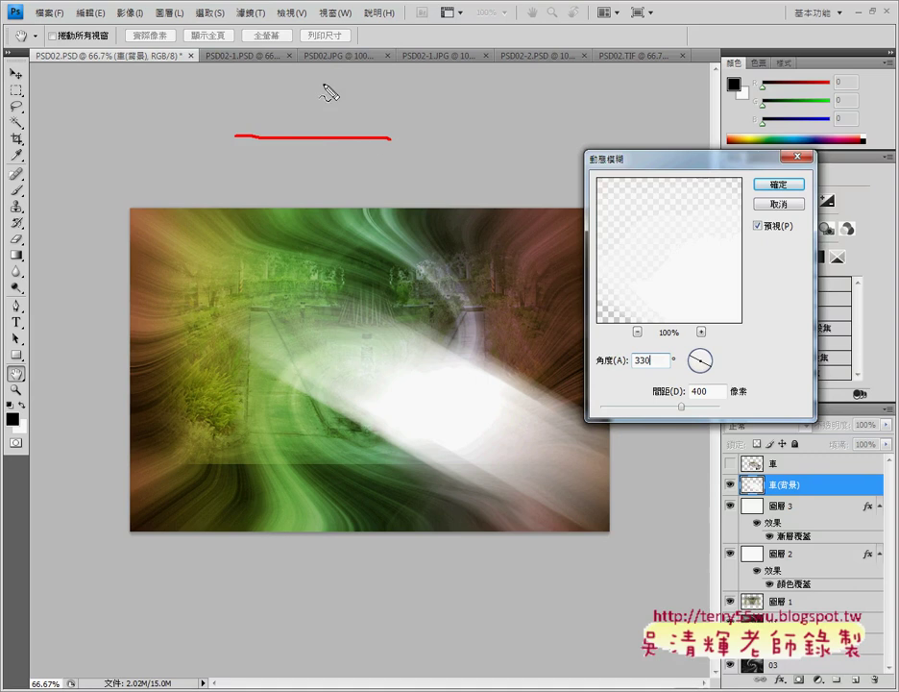
drag(325, 80, 326, 201)
mouse_move(398, 138)
mouse_down()
mouse_move(354, 154)
mouse_move(358, 168)
mouse_move(388, 199)
mouse_move(394, 170)
mouse_move(412, 182)
mouse_up()
drag(421, 169, 420, 171)
drag(384, 137, 284, 171)
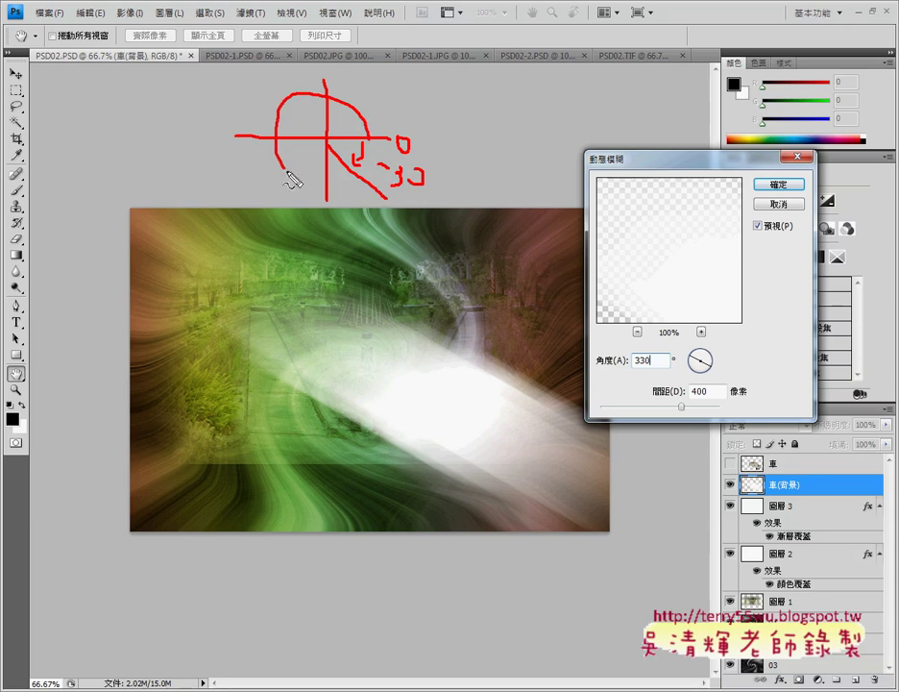
mouse_move(329, 145)
mouse_down()
mouse_move(352, 182)
mouse_move(342, 211)
mouse_move(388, 211)
mouse_up()
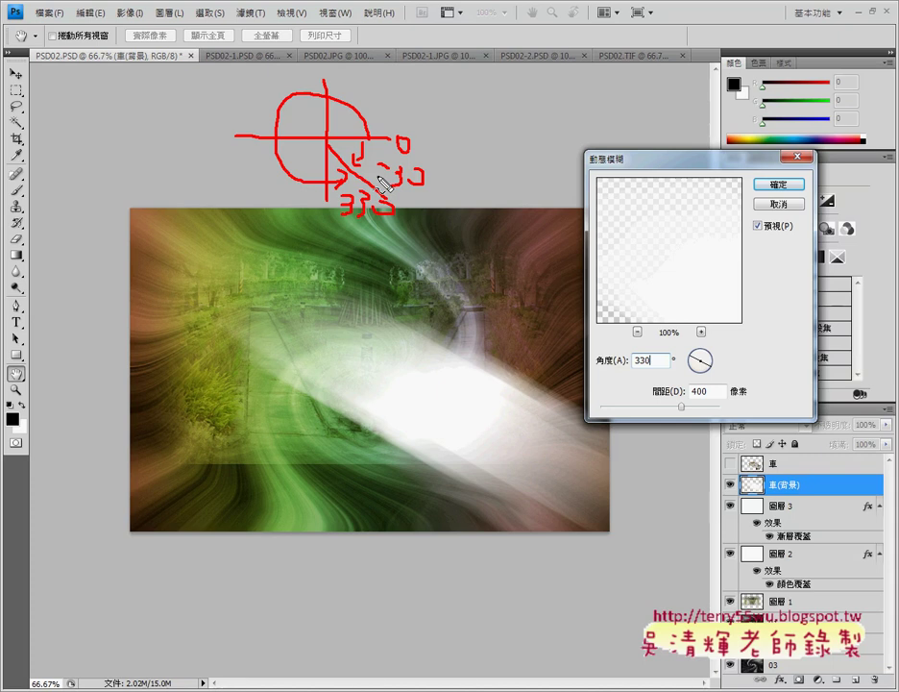
key(Escape)
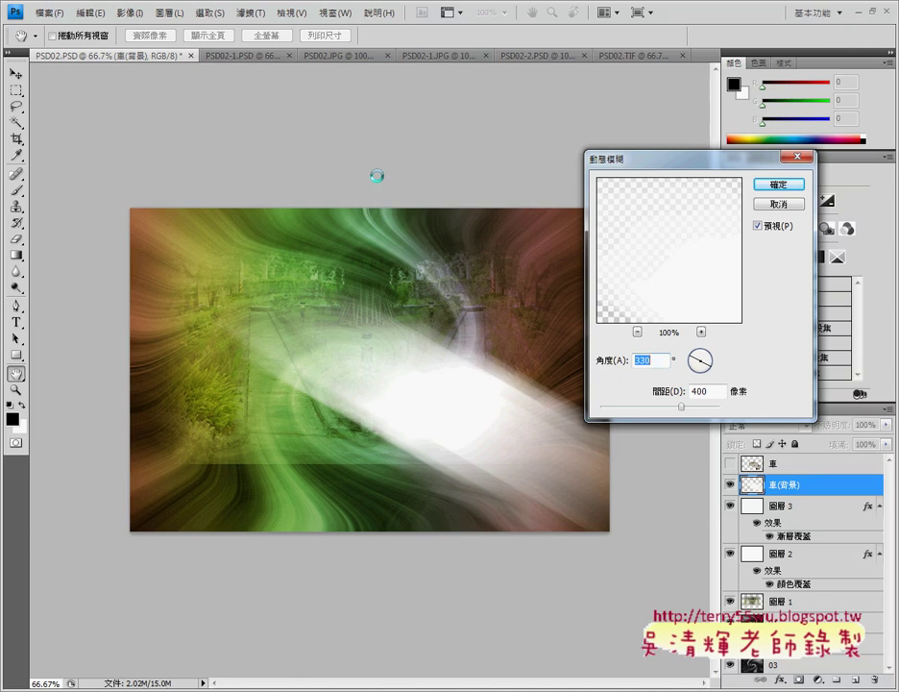
text(-3)
text(0)
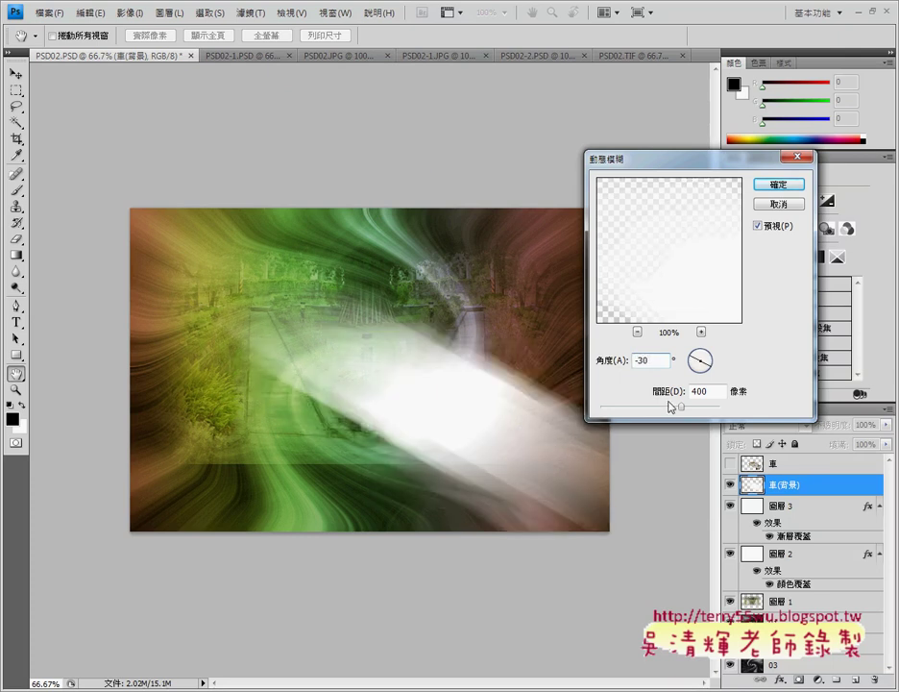
drag(679, 408, 591, 412)
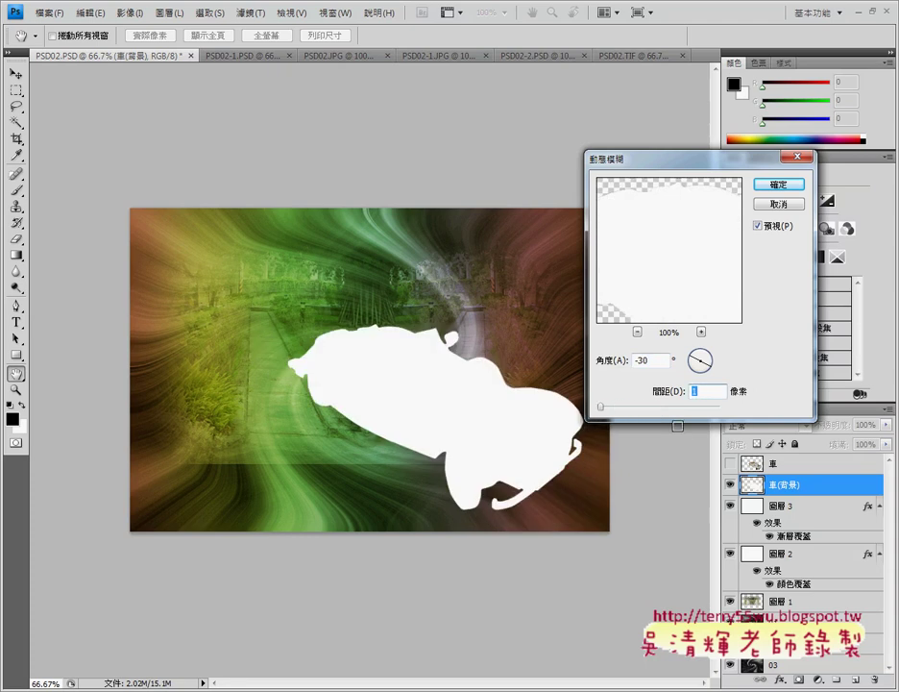
drag(603, 408, 679, 412)
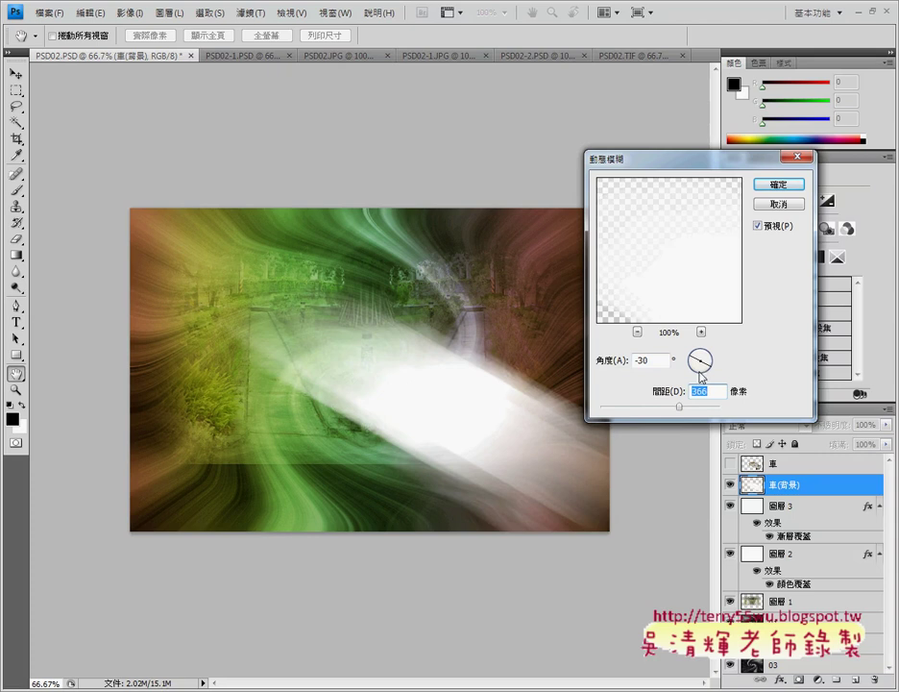
text(400)
click(784, 184)
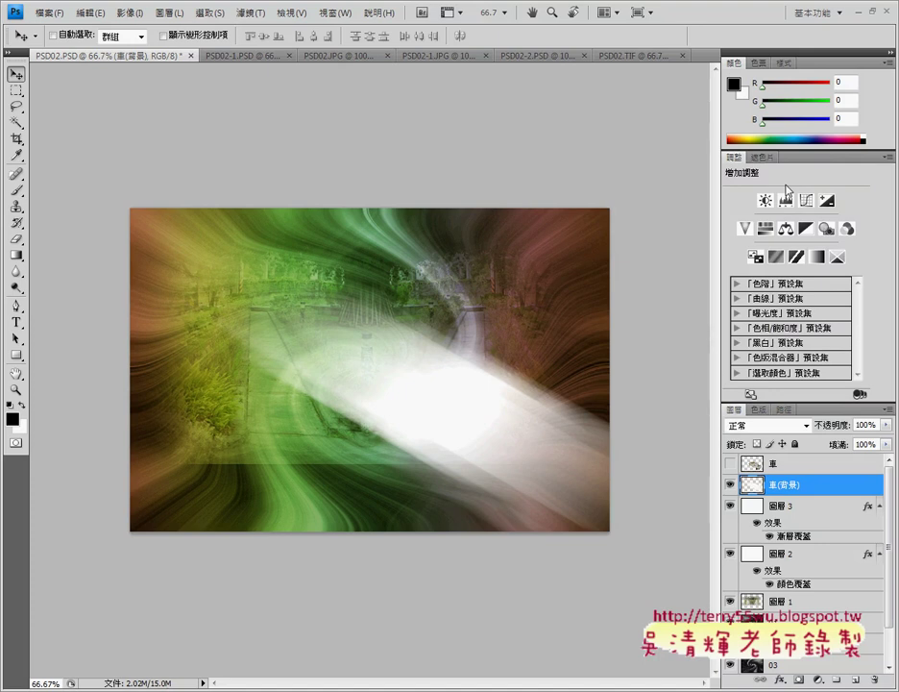
Shift the light streak slightly right and down beneath the car, then compare with PSD02.TIF.
click(730, 464)
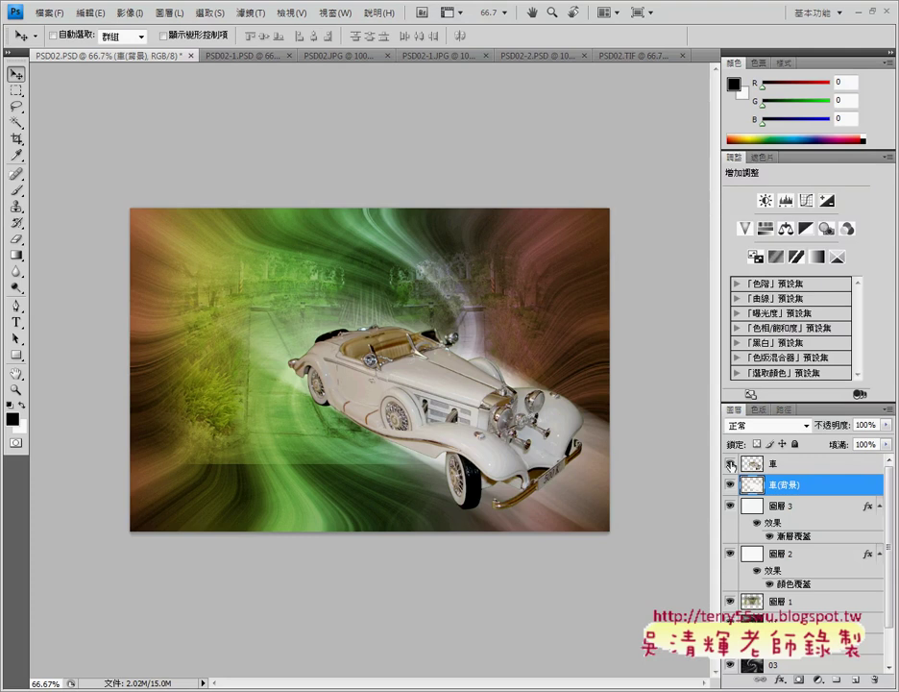
click(730, 464)
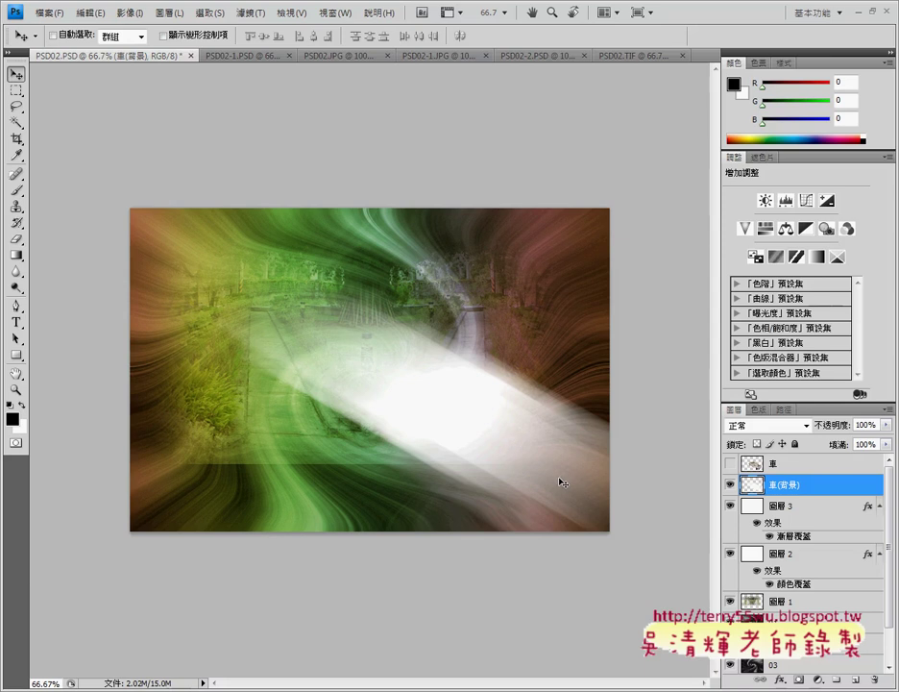
drag(488, 421, 538, 452)
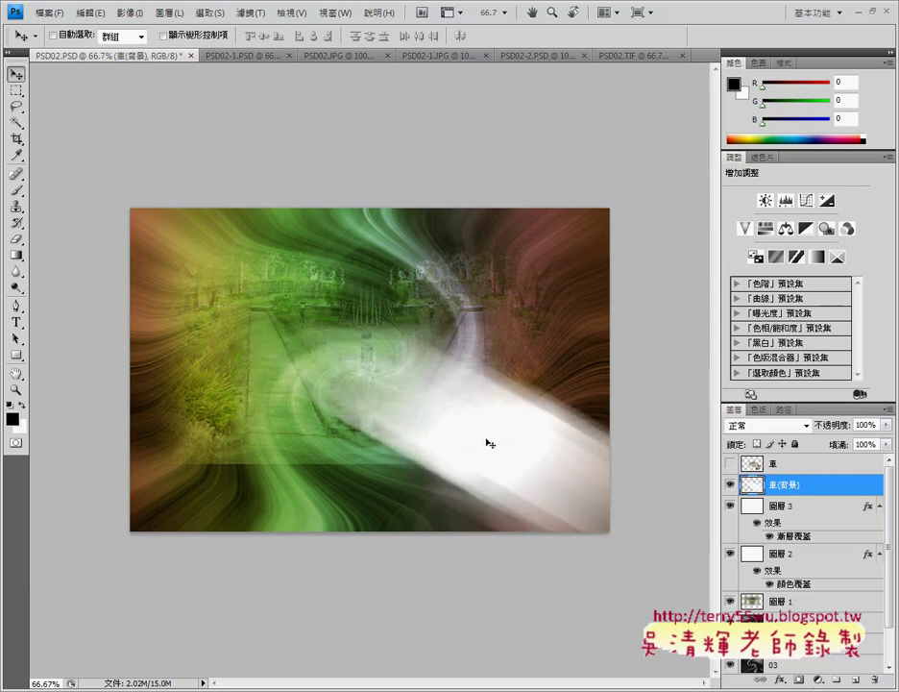
click(730, 463)
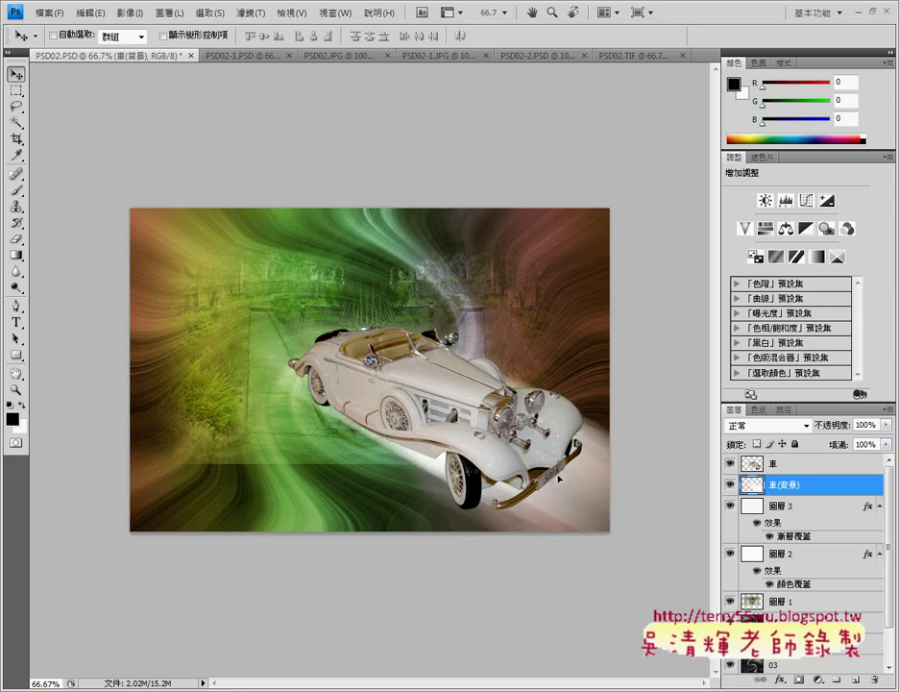
click(618, 57)
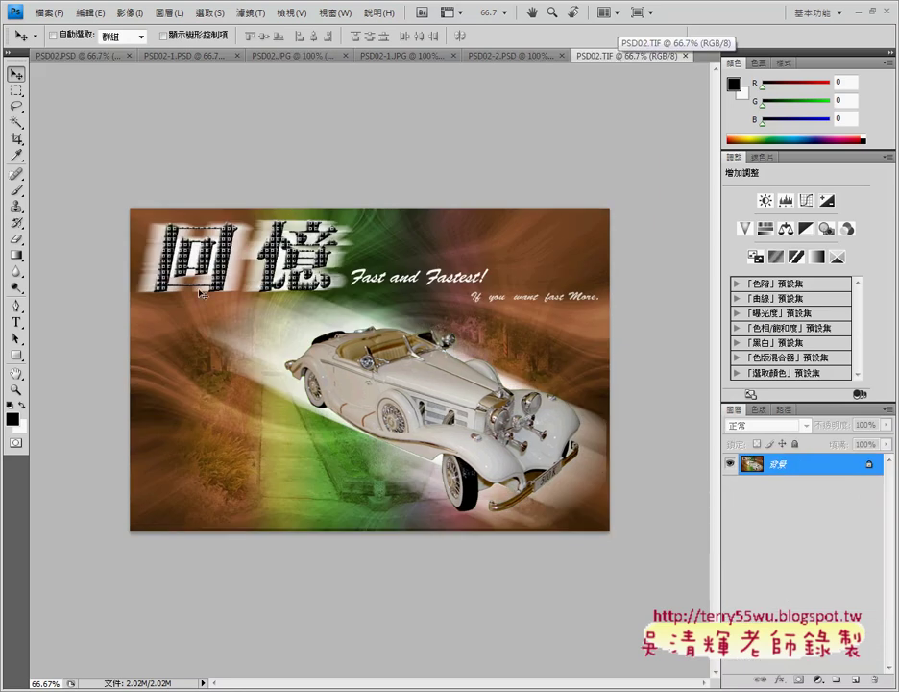
click(85, 55)
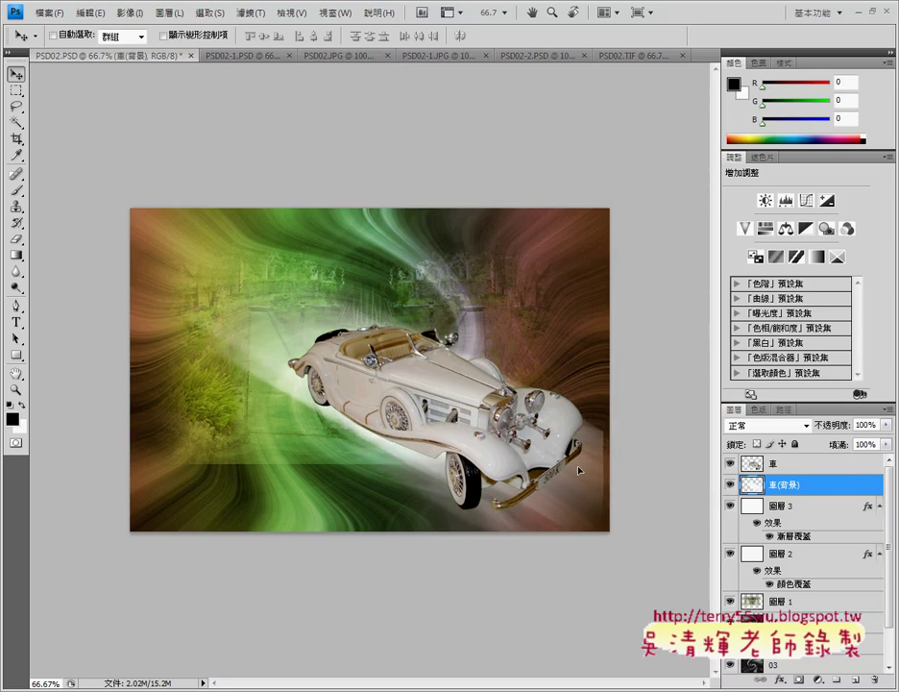
click(629, 58)
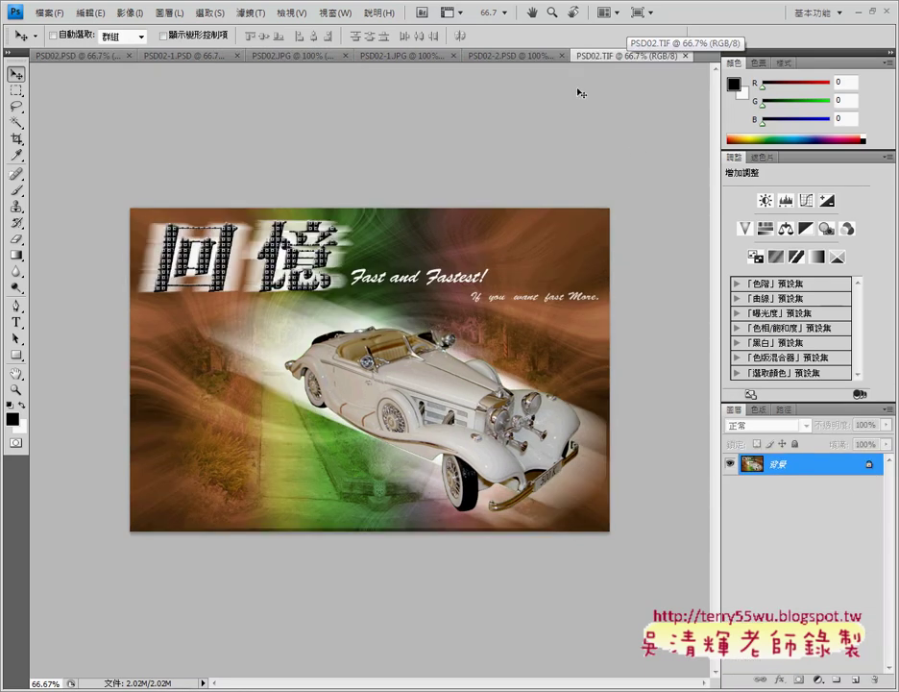